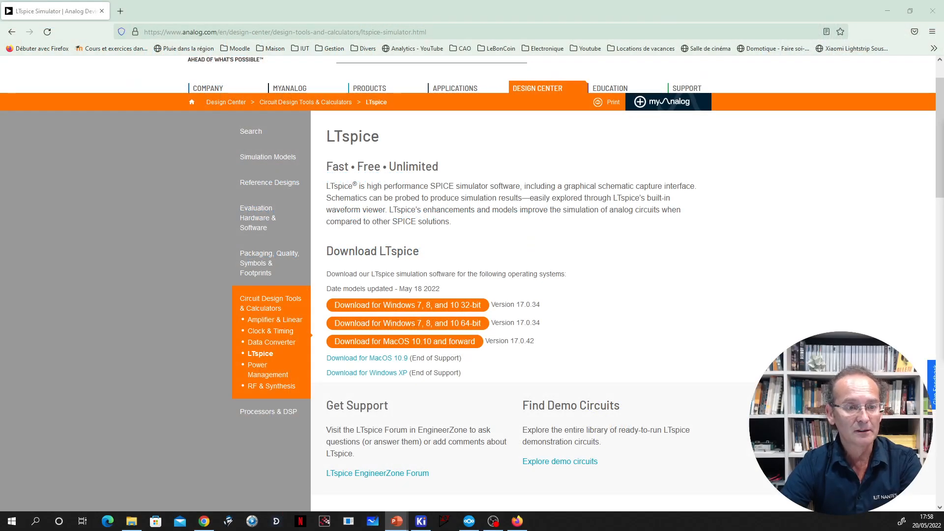
# Switch to LTspice and create a new blank schematic.
pyautogui.click(35, 522)
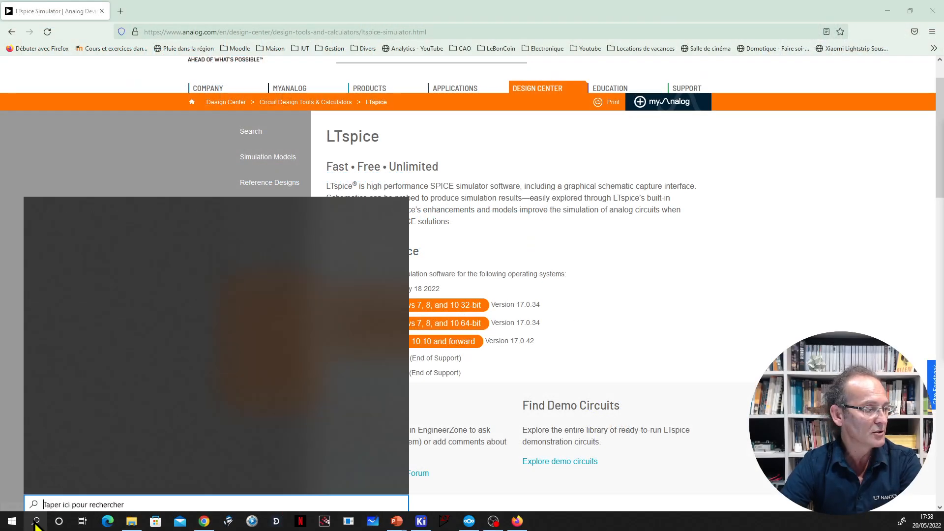
pyautogui.click(445, 522)
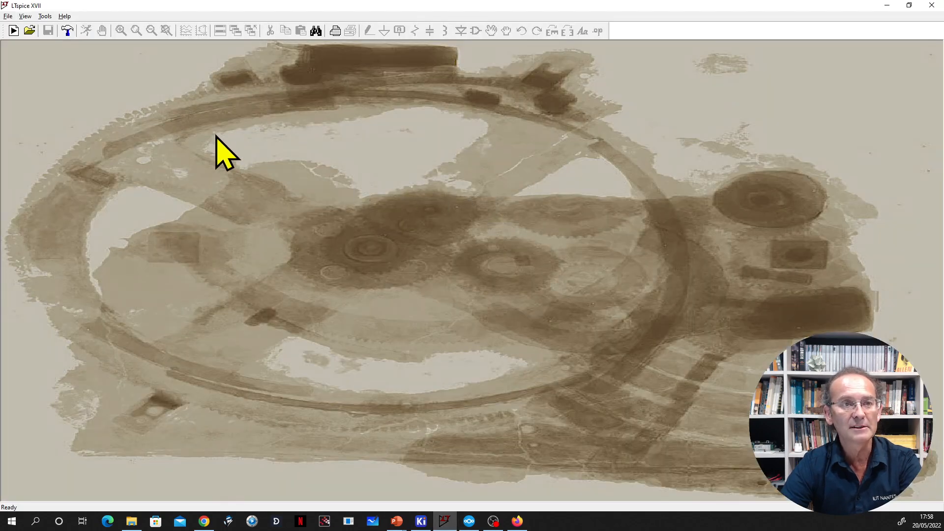
pyautogui.click(10, 17)
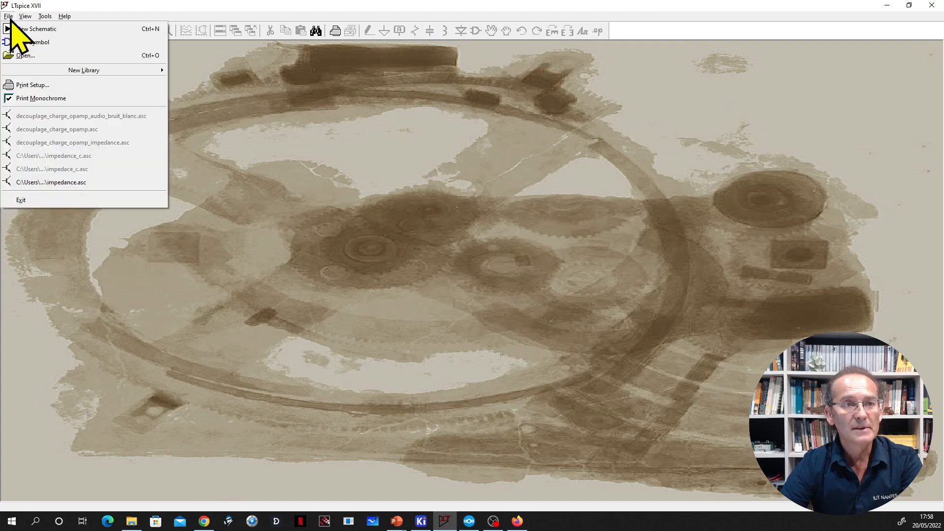
pyautogui.click(46, 29)
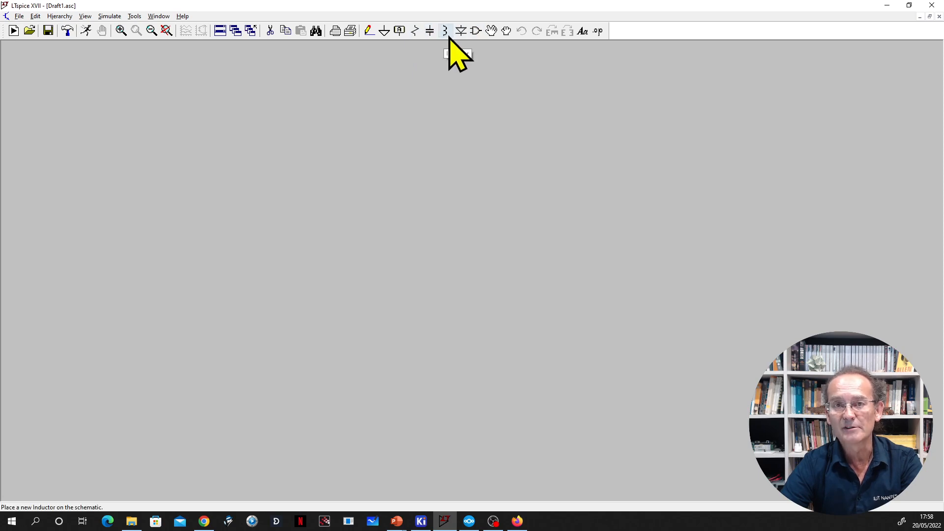
# Place one voltage source from the component symbol library on the left side of the schematic.
pyautogui.click(476, 32)
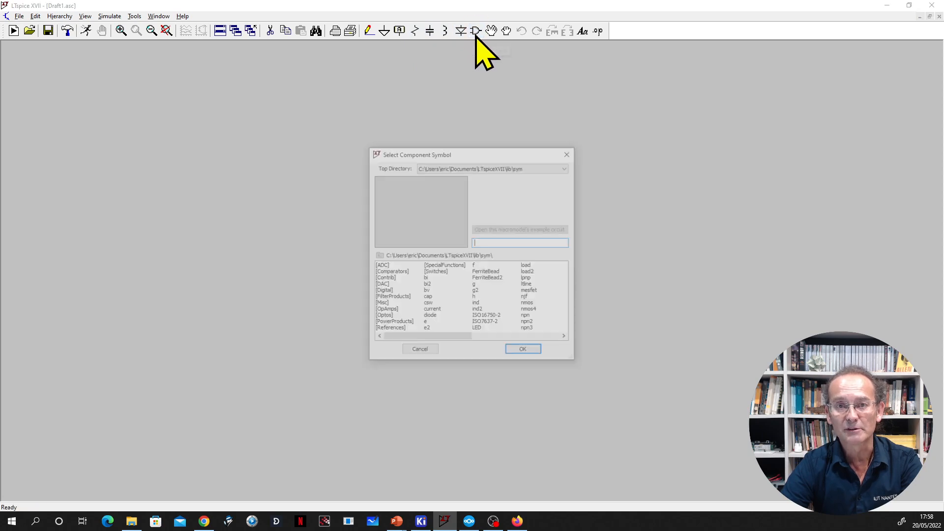
pyautogui.click(424, 351)
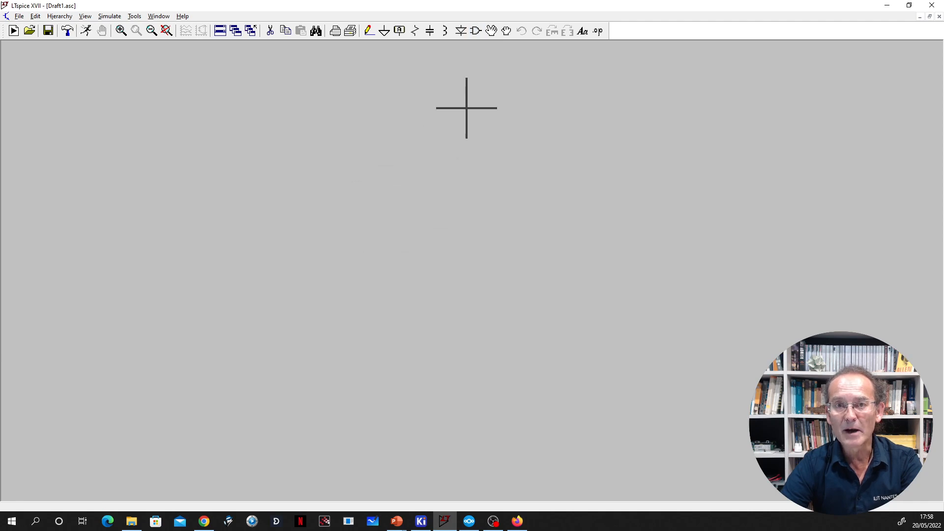
pyautogui.click(476, 32)
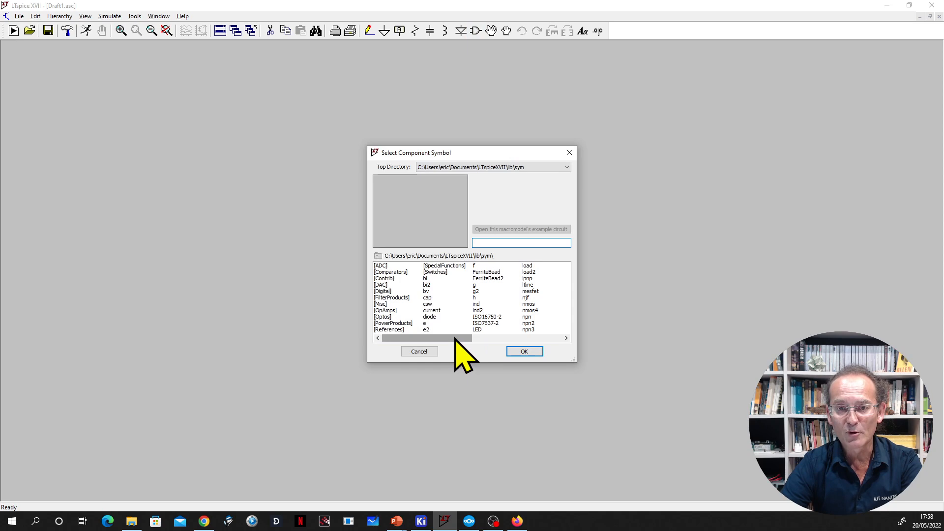
pyautogui.moveTo(455, 338); pyautogui.dragTo(546, 339)
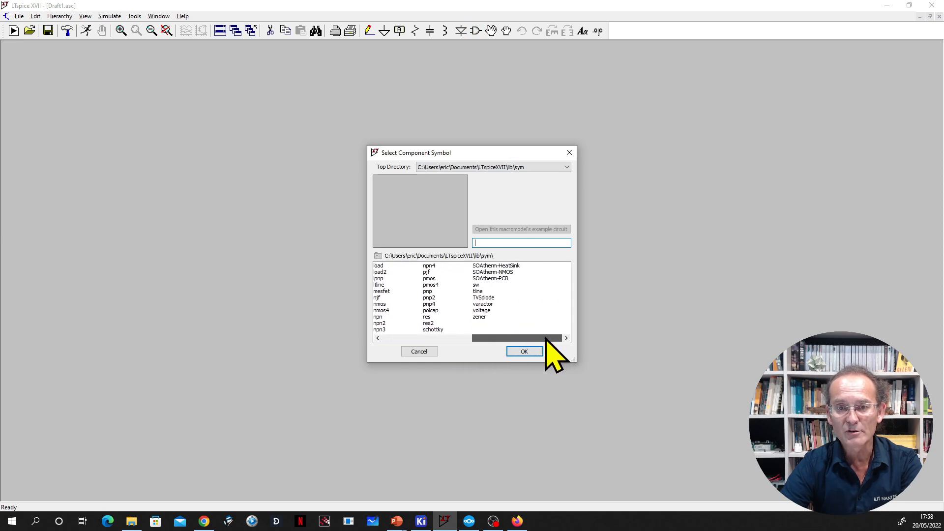
pyautogui.click(486, 311)
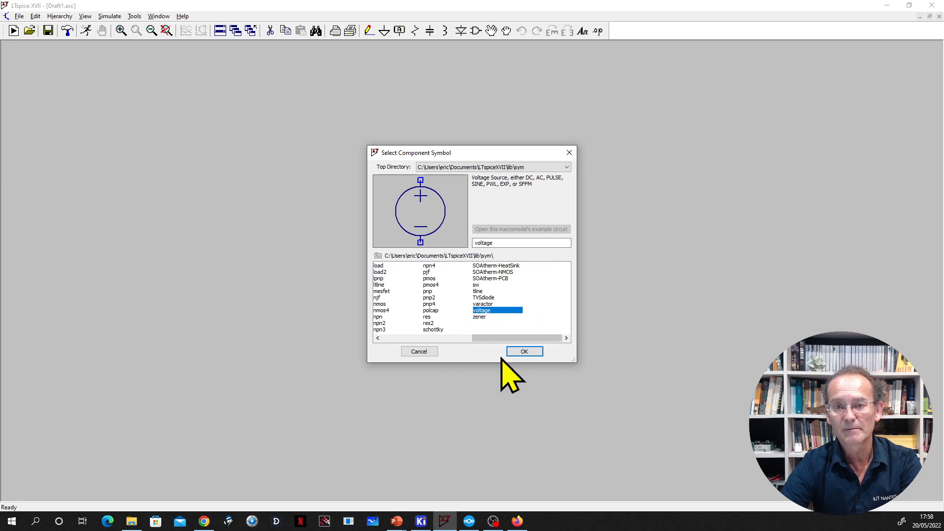
pyautogui.click(519, 351)
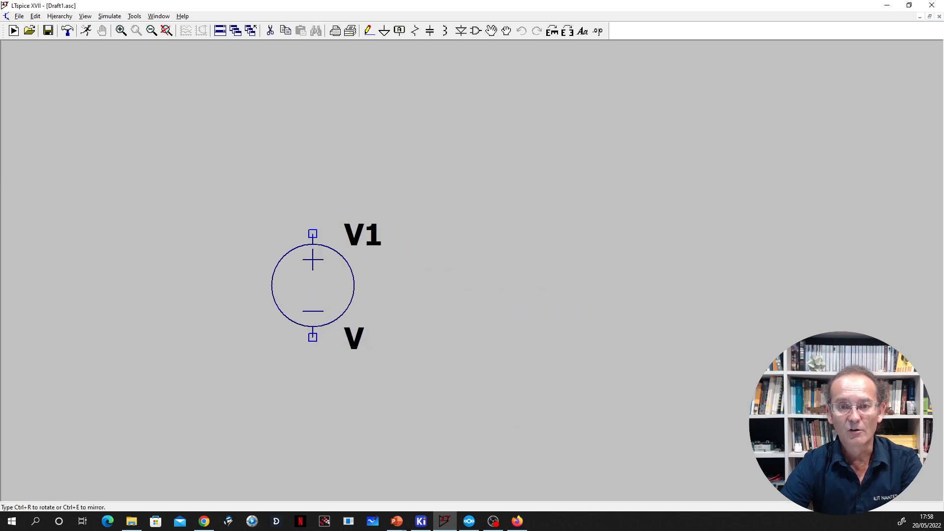
pyautogui.click(230, 285)
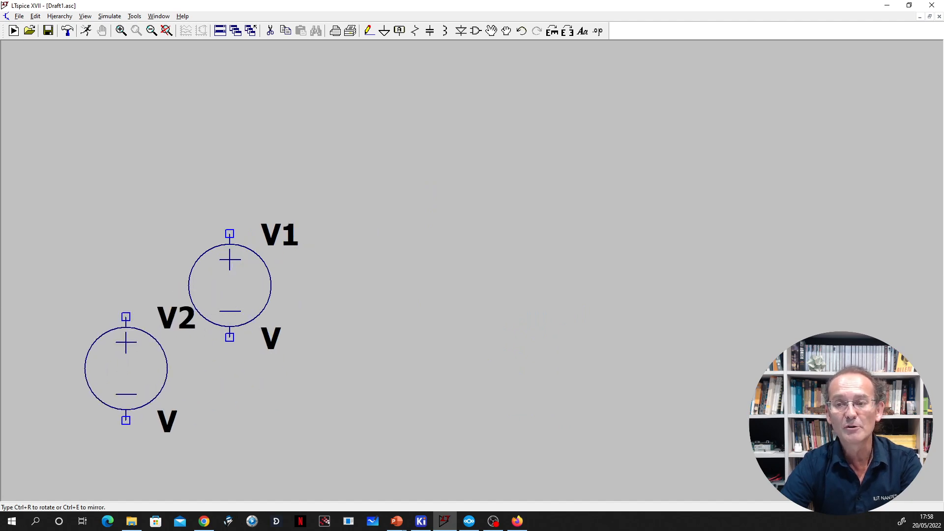
pyautogui.scroll(-2, 128, 363)
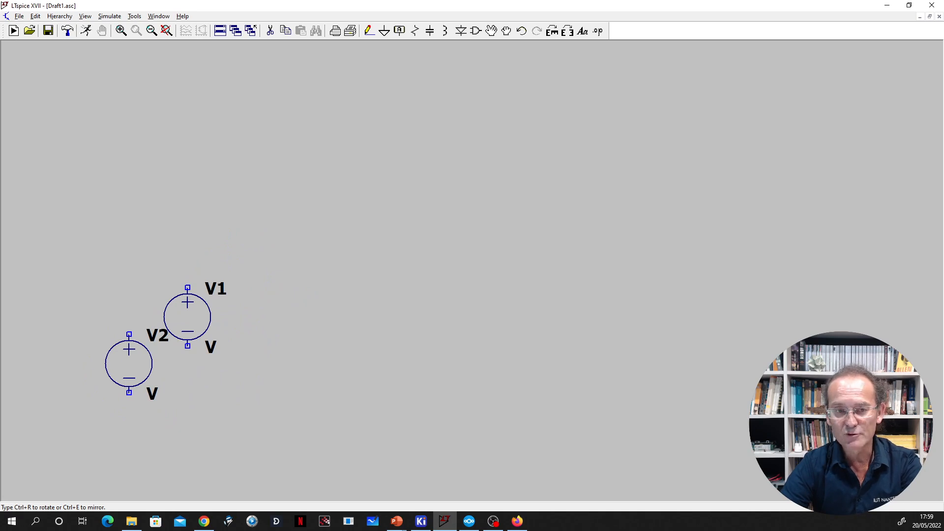
pyautogui.press('Escape')
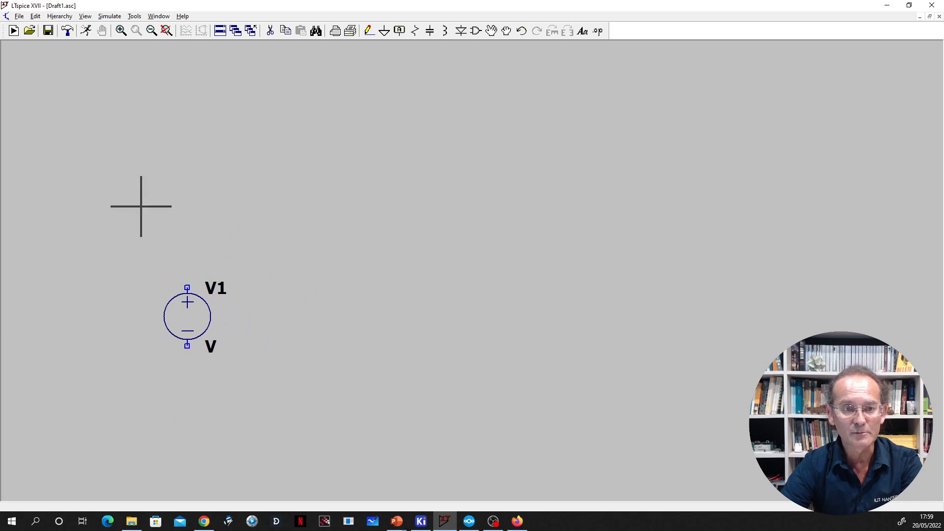
# Set the voltage source's DC value to 5 in its advanced settings.
pyautogui.rightClick(187, 319)
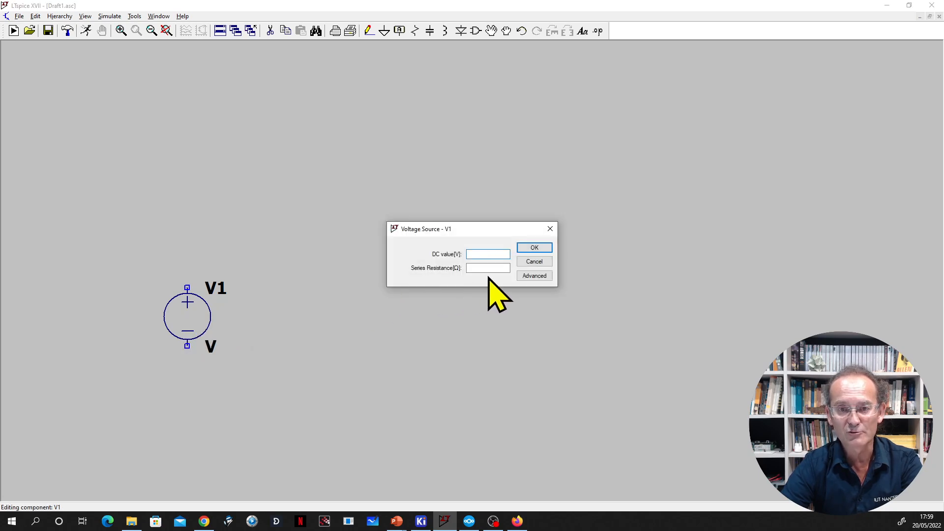
pyautogui.click(535, 276)
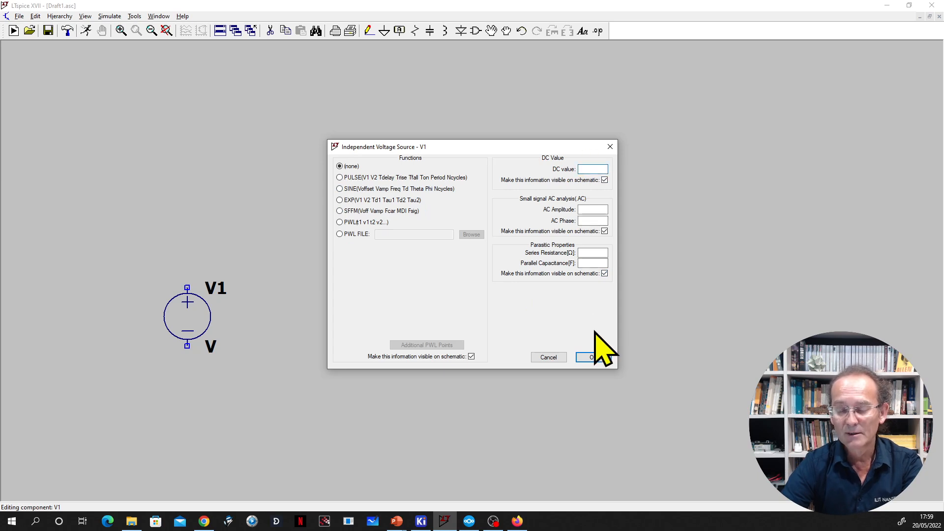
pyautogui.write('5')
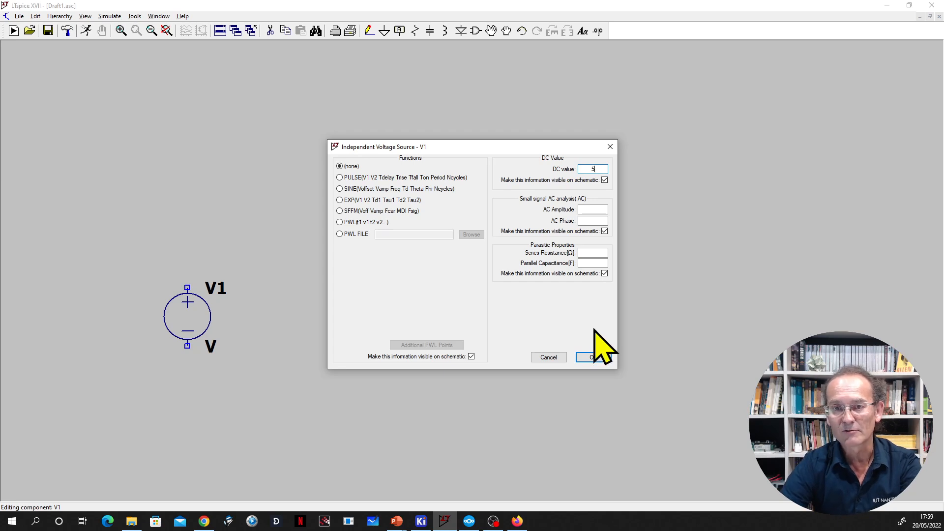
pyautogui.click(594, 358)
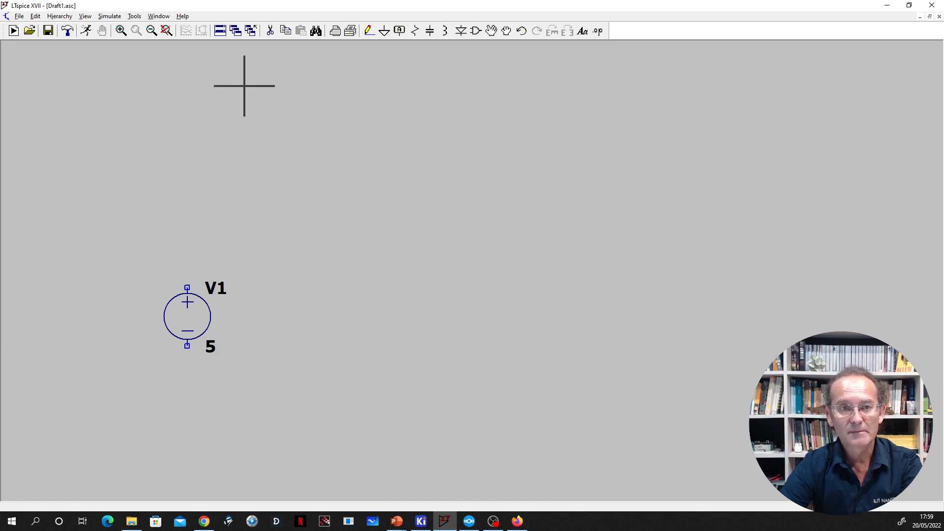
# Place a horizontal resistor above and to the right of the voltage source, and a vertical resistor farther right at the source's height.
pyautogui.click(415, 30)
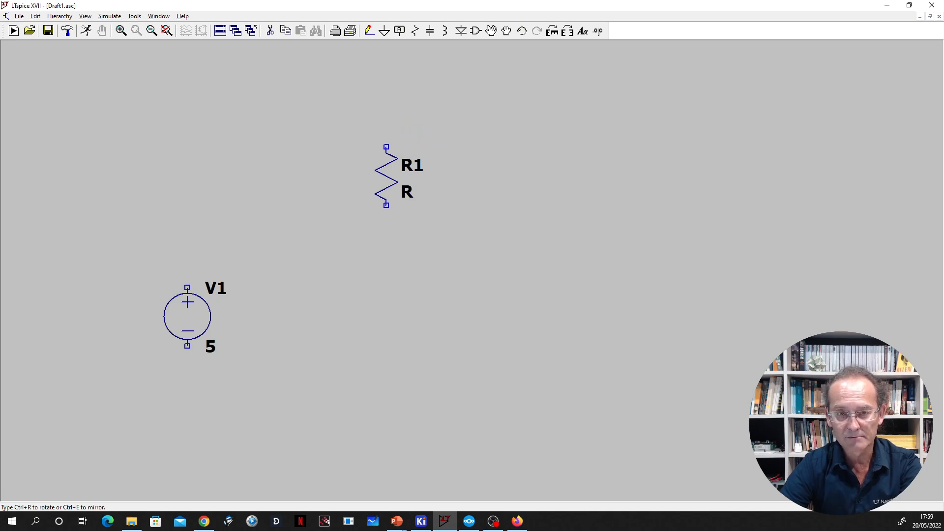
pyautogui.rightClick(388, 175)
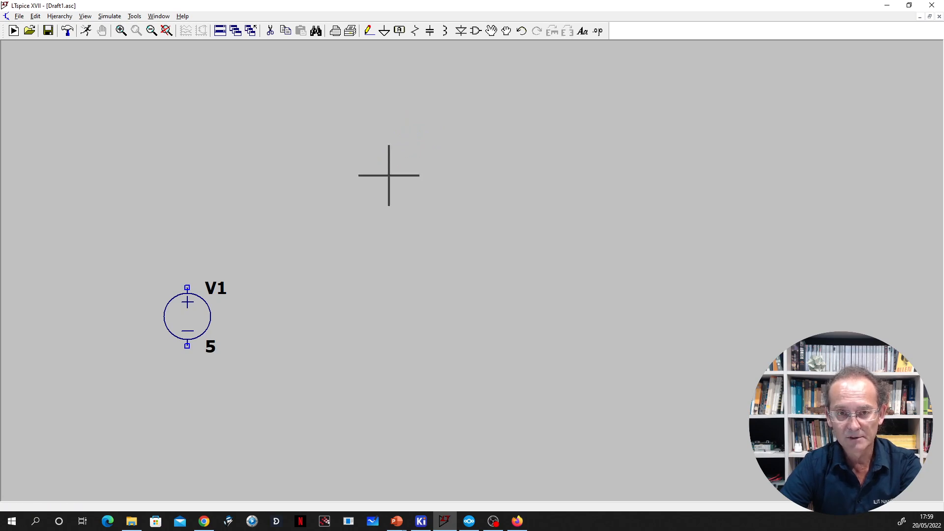
pyautogui.click(415, 30)
pyautogui.hotkey('ctrl', 'r')
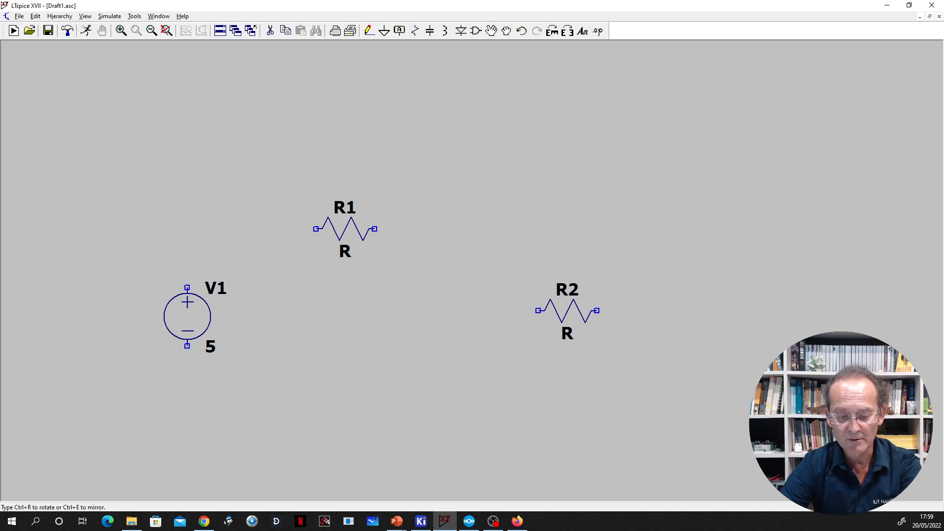
pyautogui.hotkey('ctrl', 'r')
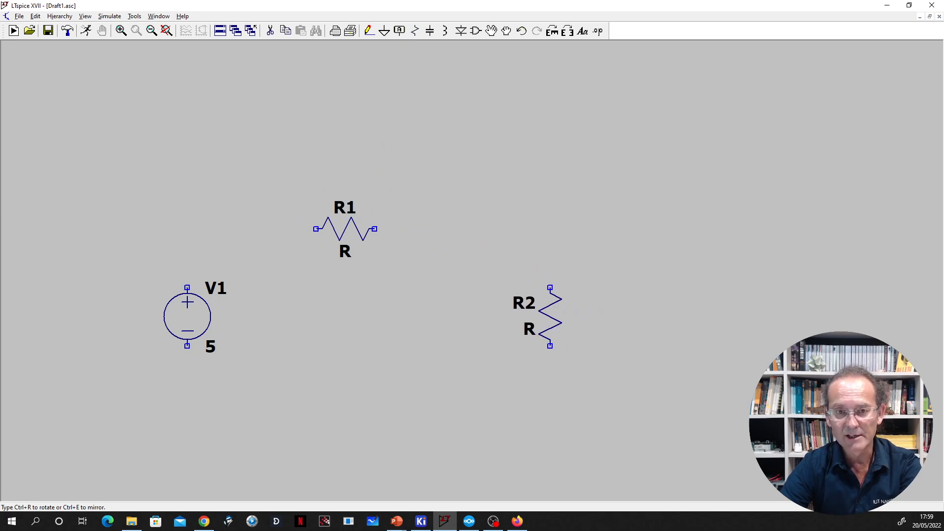
pyautogui.click(551, 315)
pyautogui.press('Escape')
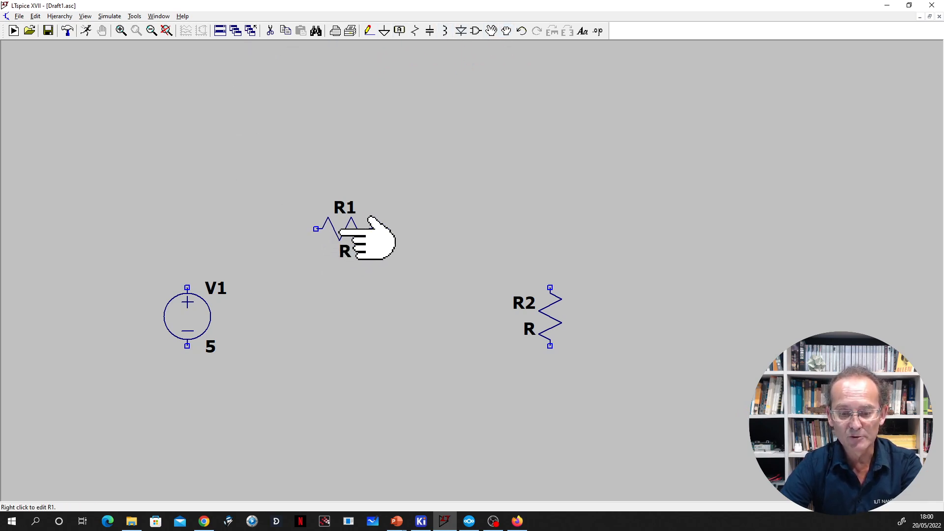
# Move resistor R1 slightly up and to the right, and R2 slightly to the left.
pyautogui.press('F7')
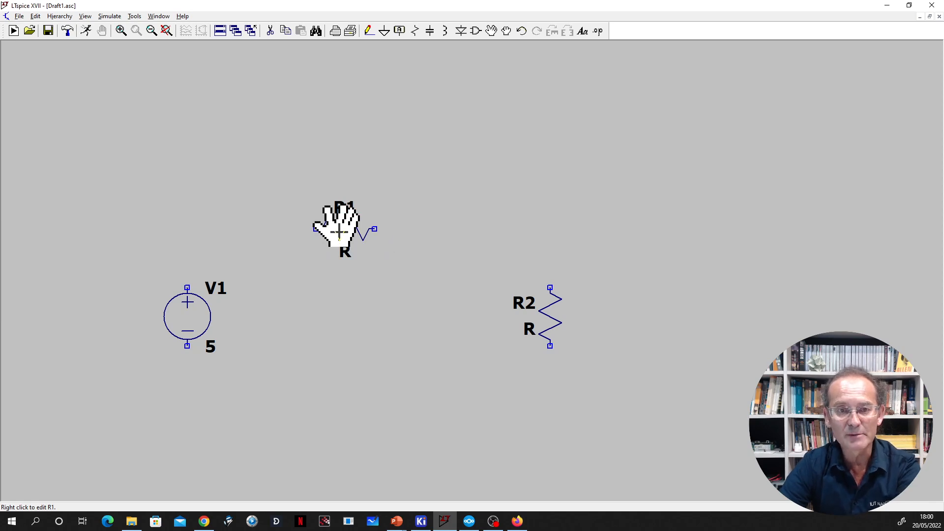
pyautogui.click(339, 231)
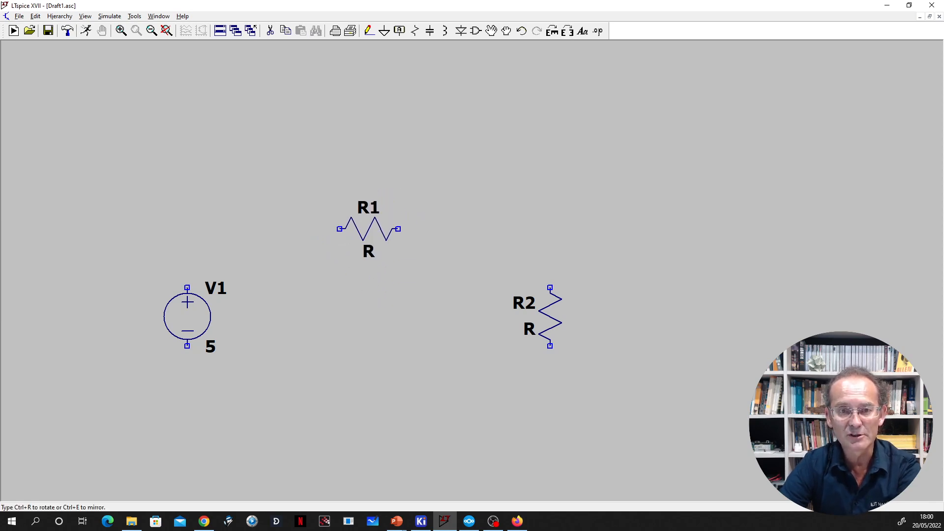
pyautogui.click(360, 217)
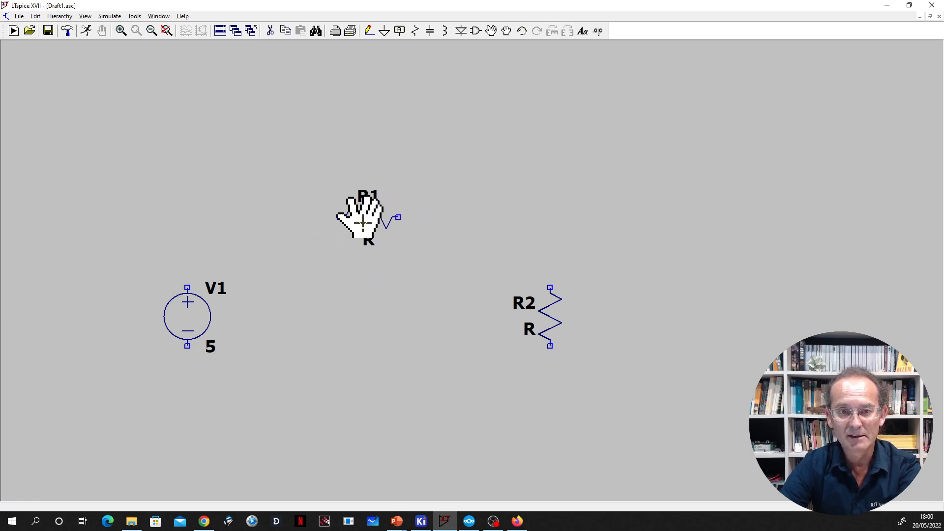
pyautogui.click(547, 320)
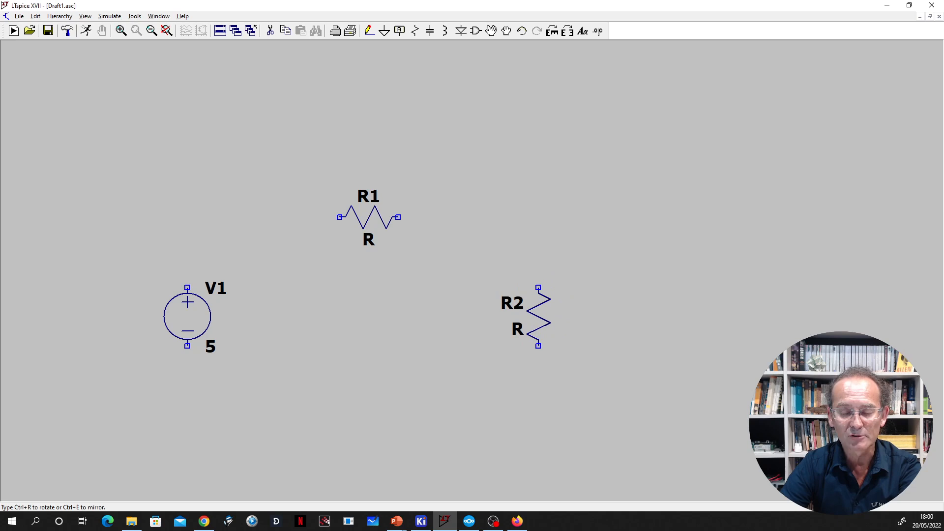
pyautogui.click(543, 317)
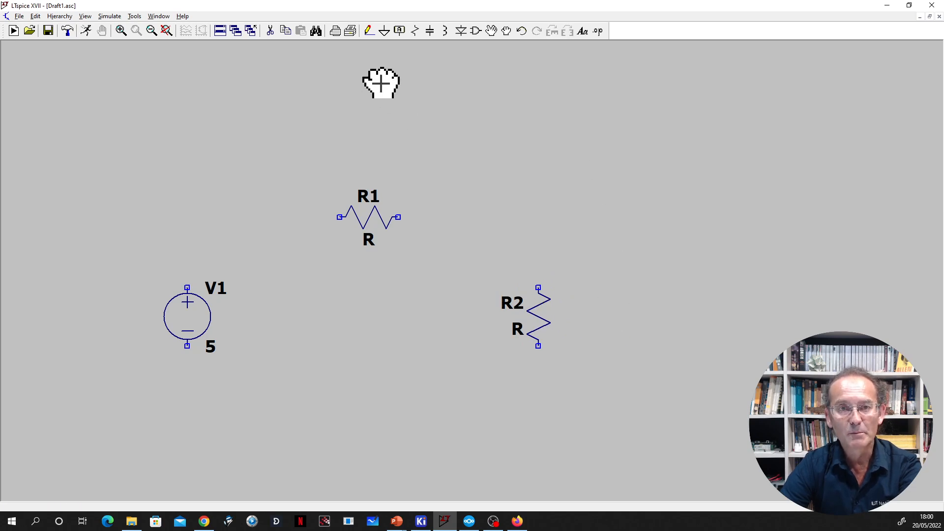
# Wire V1, R1 and R2 into a closed series loop, from the source's positive terminal through both resistors back to its negative terminal.
pyautogui.click(369, 31)
pyautogui.click(339, 217)
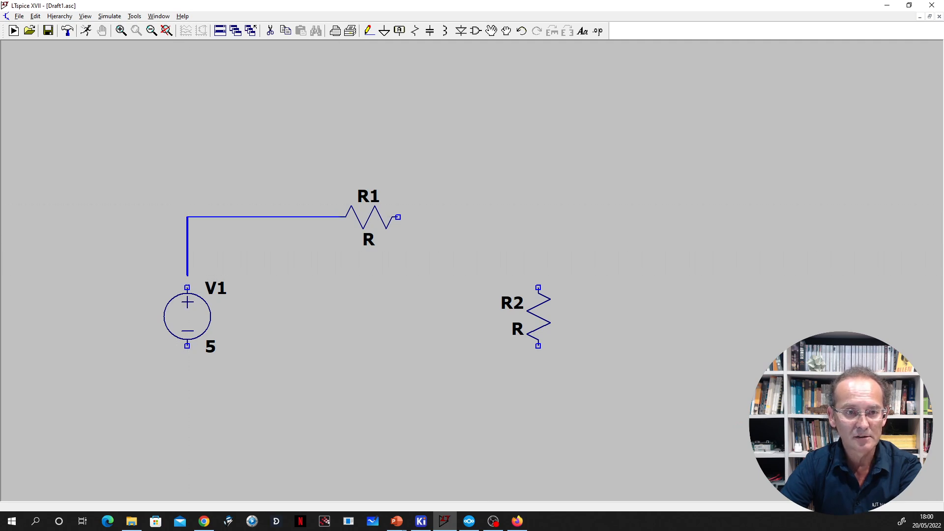
pyautogui.click(188, 287)
pyautogui.click(398, 217)
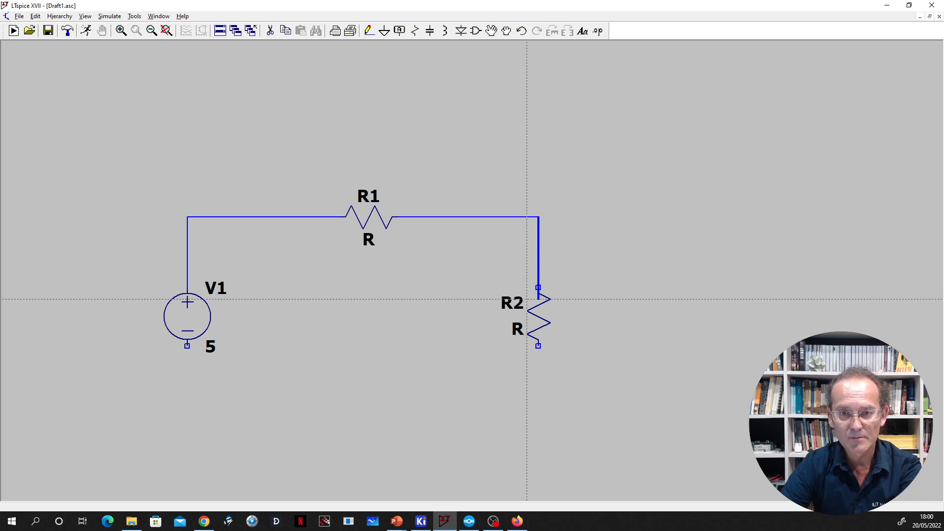
pyautogui.click(538, 288)
pyautogui.click(539, 345)
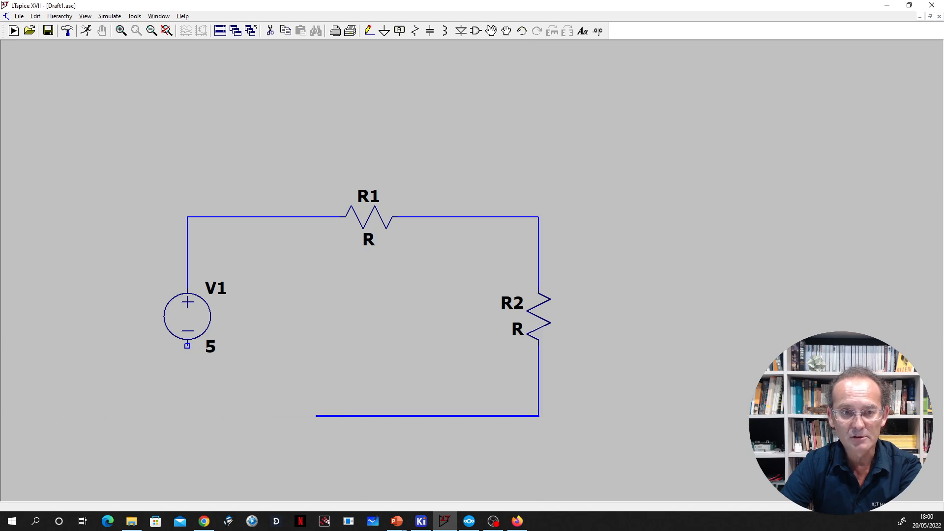
pyautogui.click(187, 416)
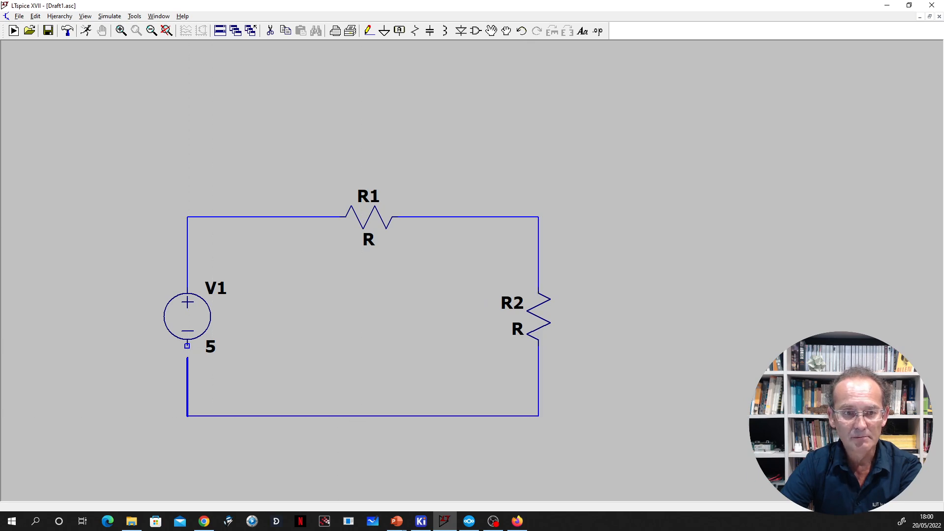
pyautogui.click(187, 346)
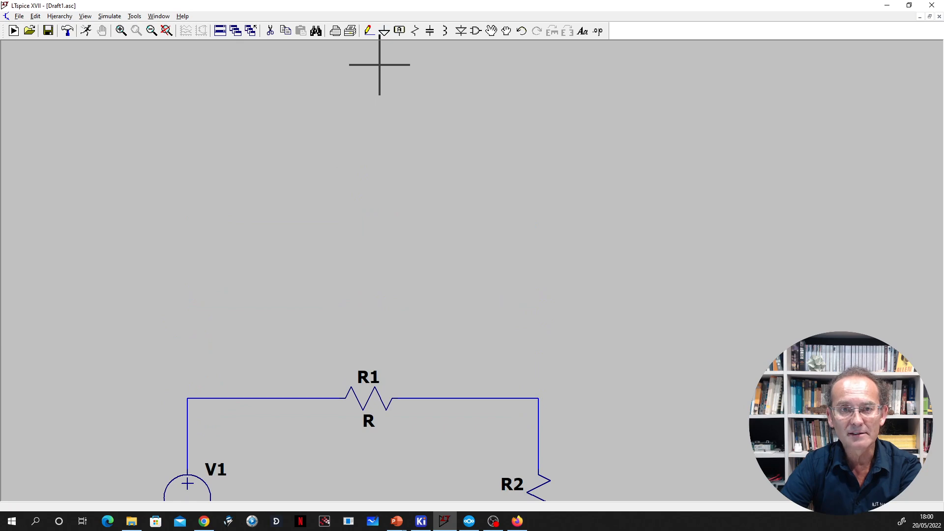
# Place a ground symbol in the free area above the wire between R1 and R2.
pyautogui.click(385, 32)
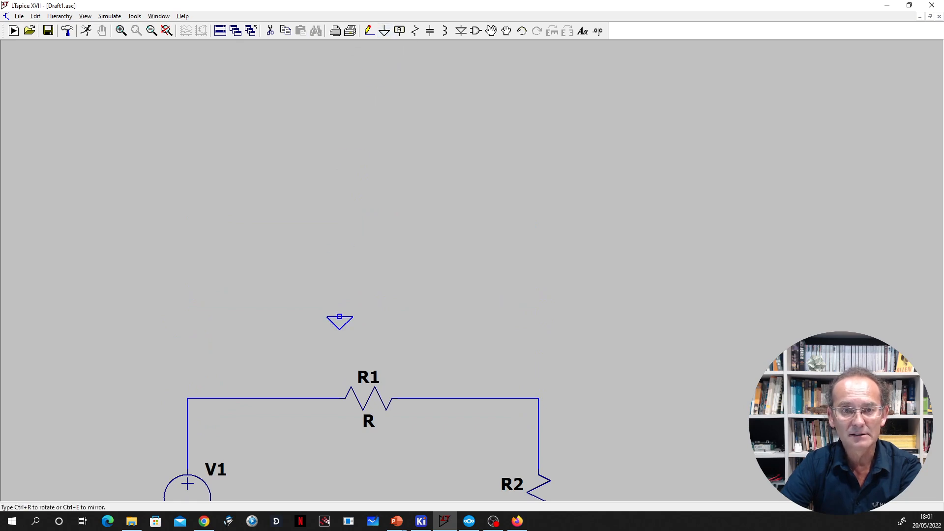
pyautogui.scroll(1, 339, 350)
pyautogui.scroll(-3, 328, 422)
pyautogui.click(469, 332)
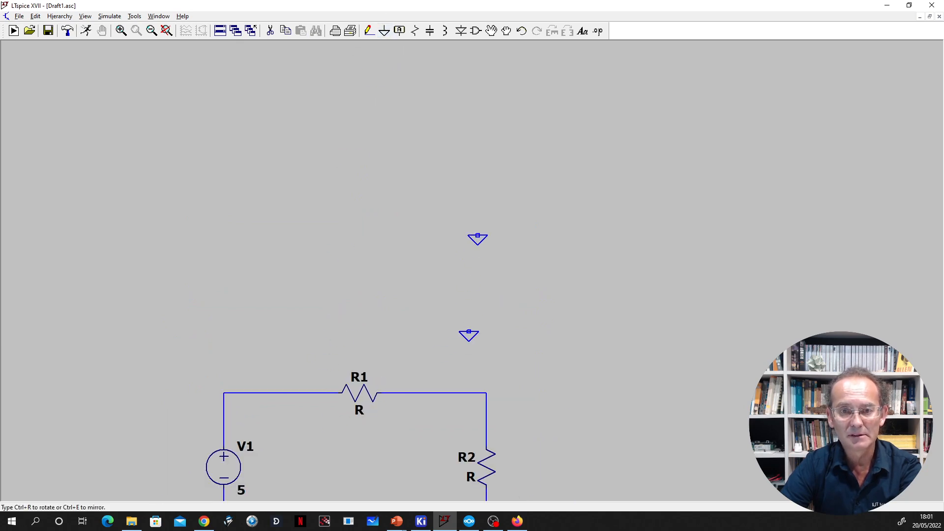
pyautogui.rightClick(539, 282)
pyautogui.moveTo(539, 420); pyautogui.dragTo(550, 242)
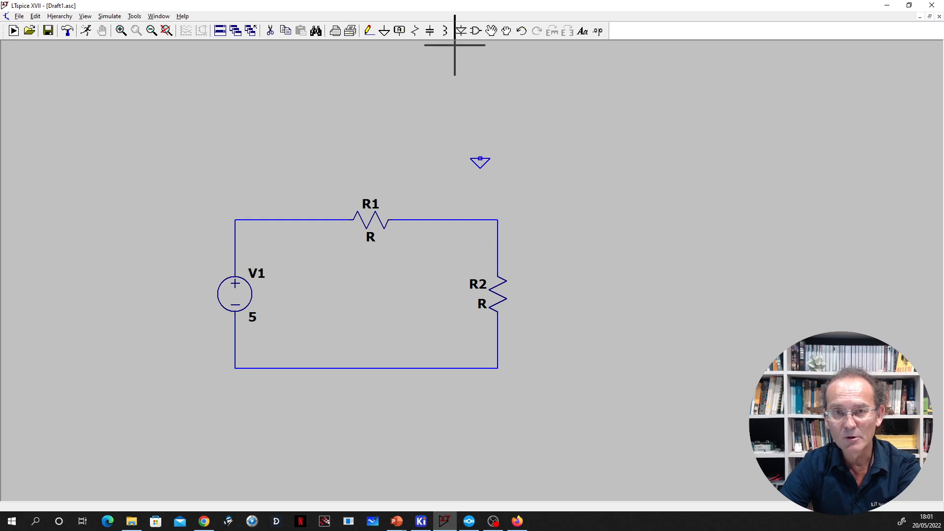
# Move the ground symbol just below the loop's lower-left corner and wire it to that corner.
pyautogui.click(491, 30)
pyautogui.press('g')
pyautogui.click(235, 386)
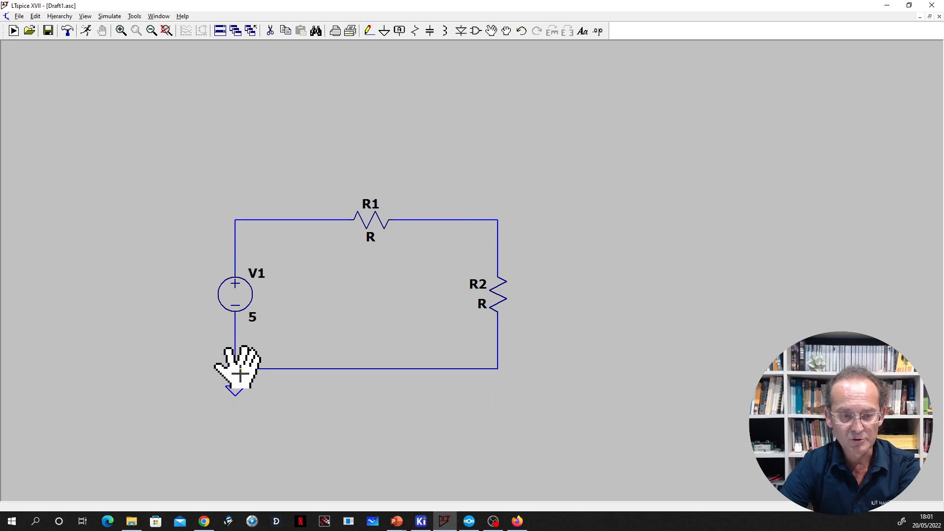
pyautogui.press('F3')
pyautogui.click(235, 369)
pyautogui.click(235, 386)
pyautogui.press('Escape')
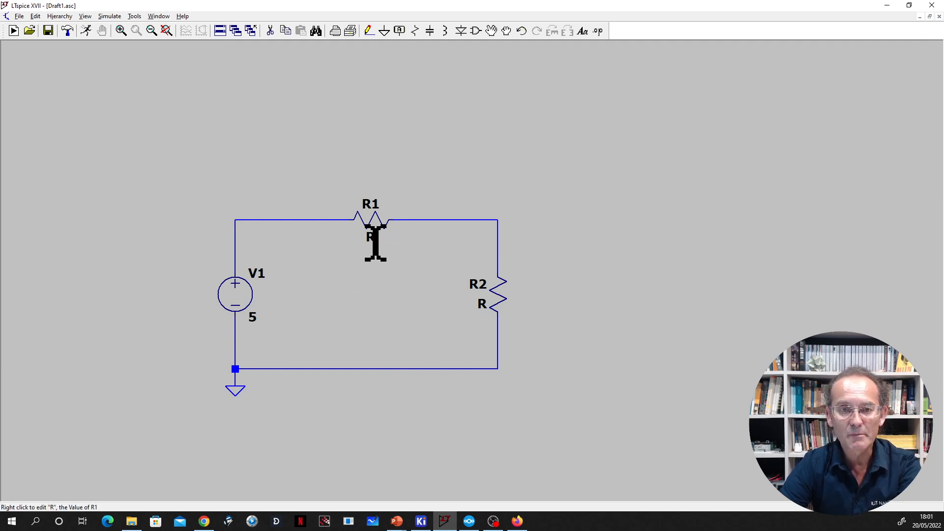
pyautogui.rightClick(372, 239)
pyautogui.press('Escape')
pyautogui.rightClick(518, 168)
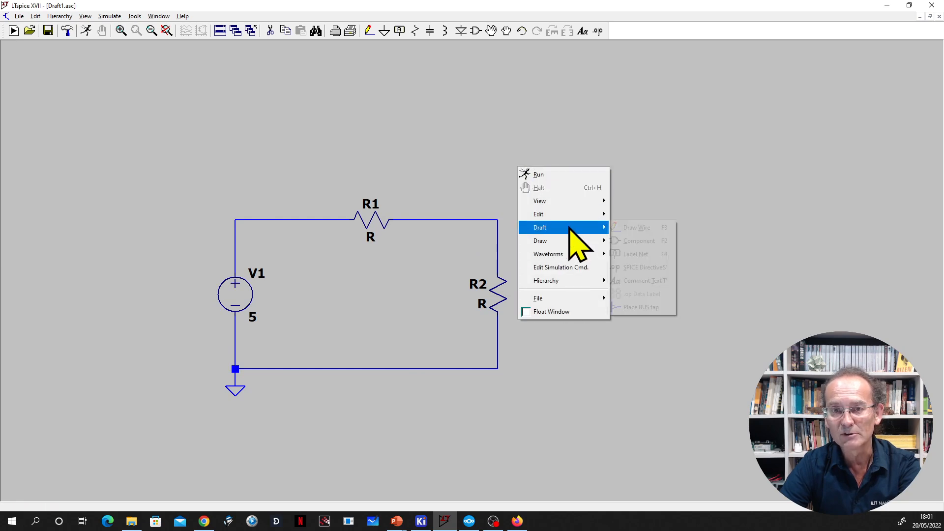
pyautogui.moveTo(577, 229)
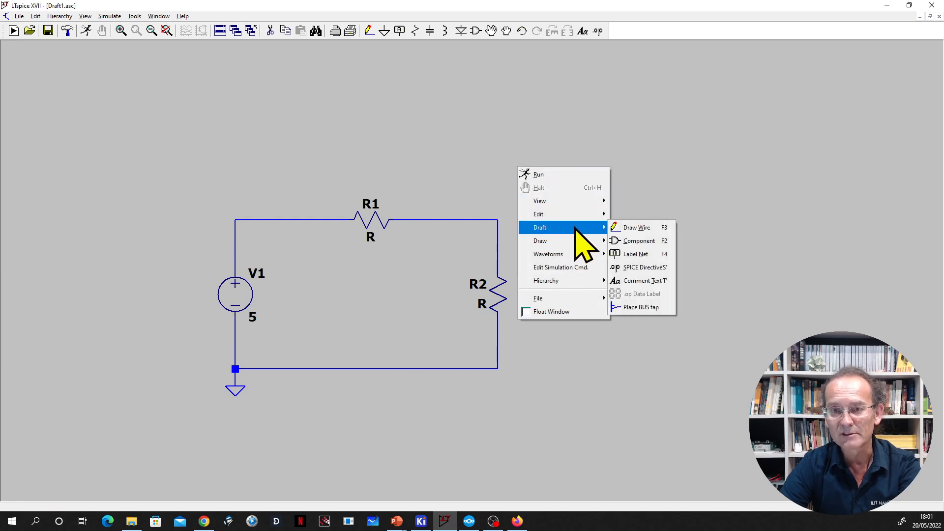
pyautogui.click(647, 229)
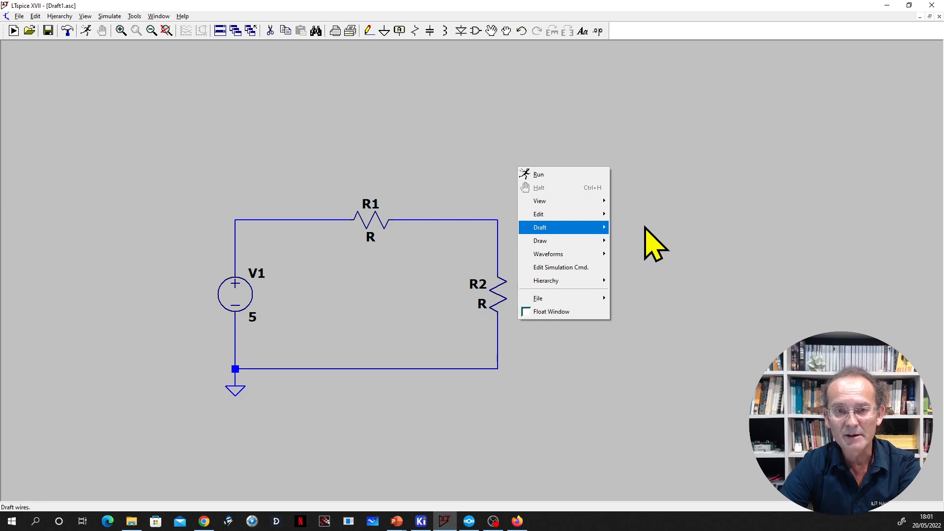
# Set the resistance of R1 to 10k and the value of R2 to 20k.
pyautogui.rightClick(367, 220)
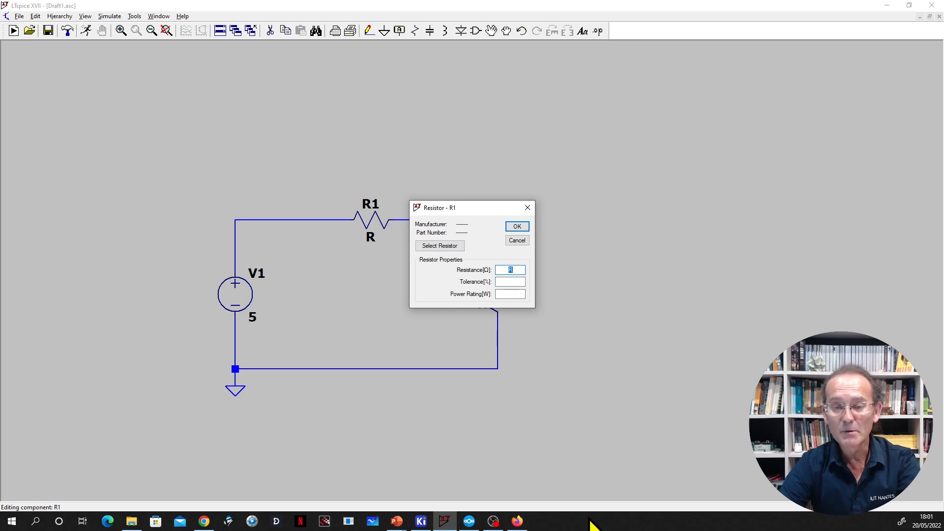
pyautogui.press('Return')
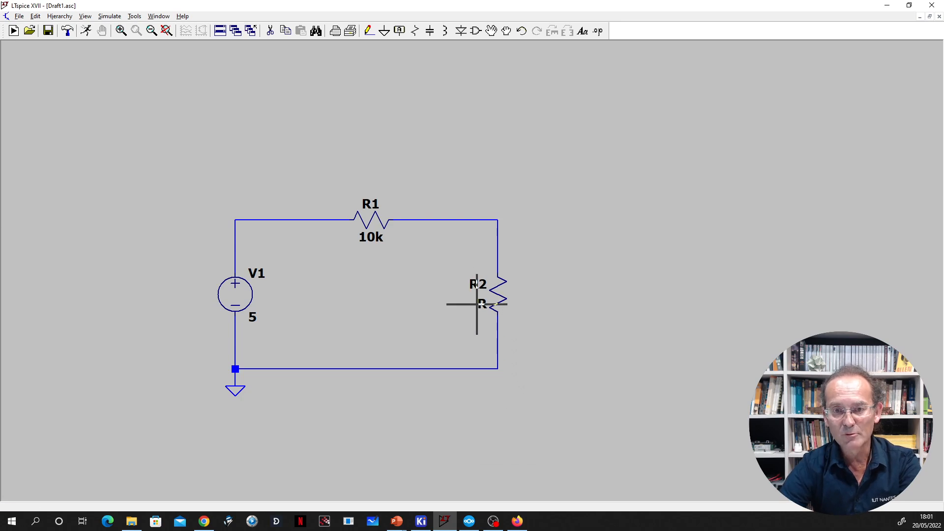
pyautogui.rightClick(480, 304)
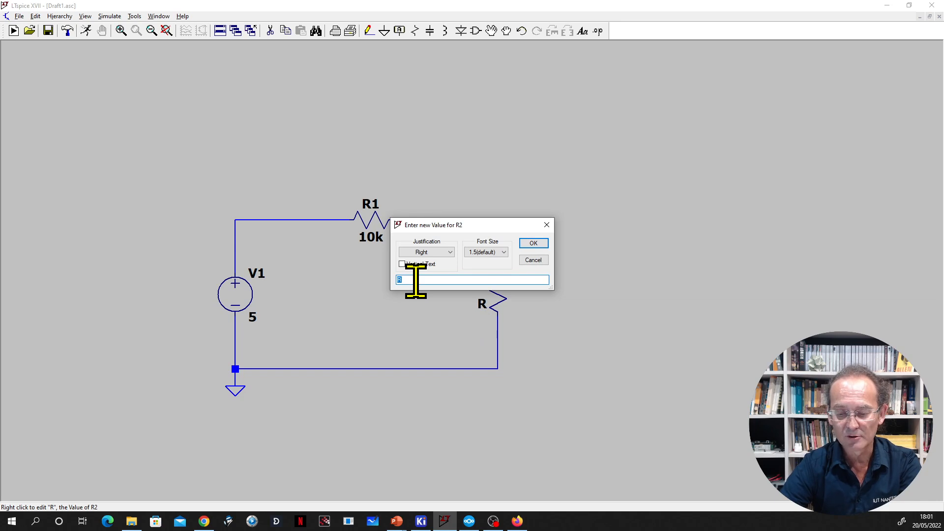
pyautogui.write('20k')
pyautogui.press('Return')
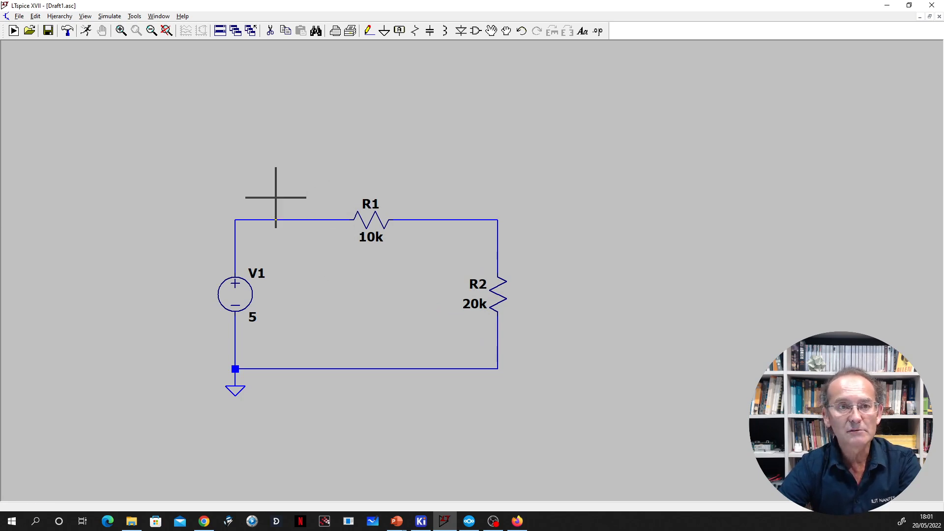
pyautogui.click(110, 16)
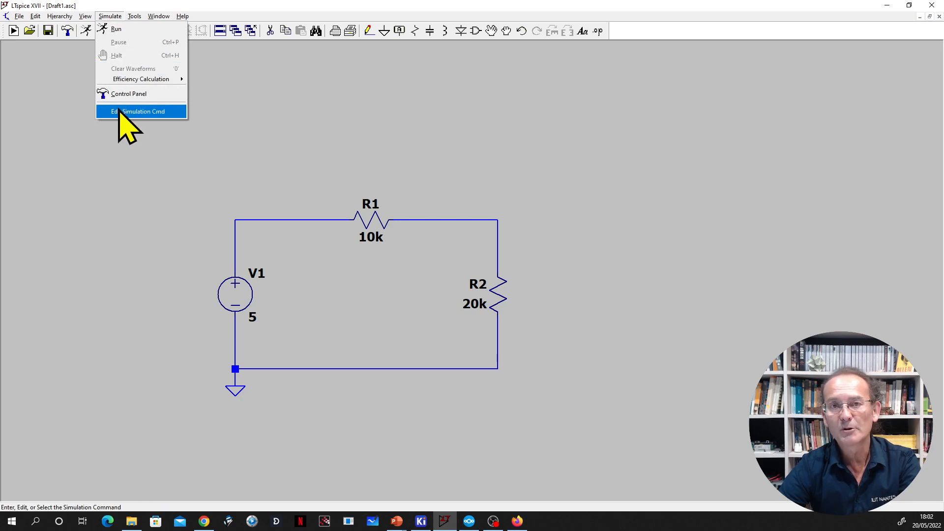
pyautogui.click(148, 112)
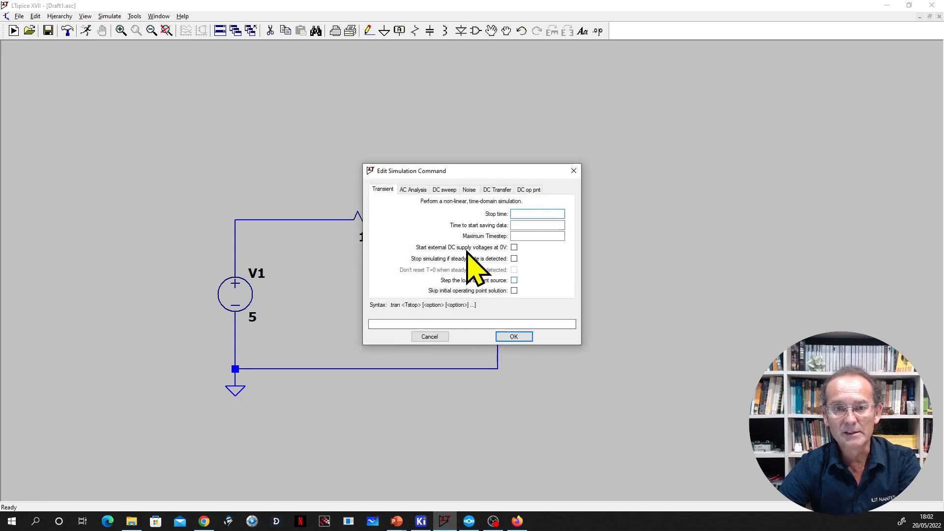
pyautogui.click(528, 191)
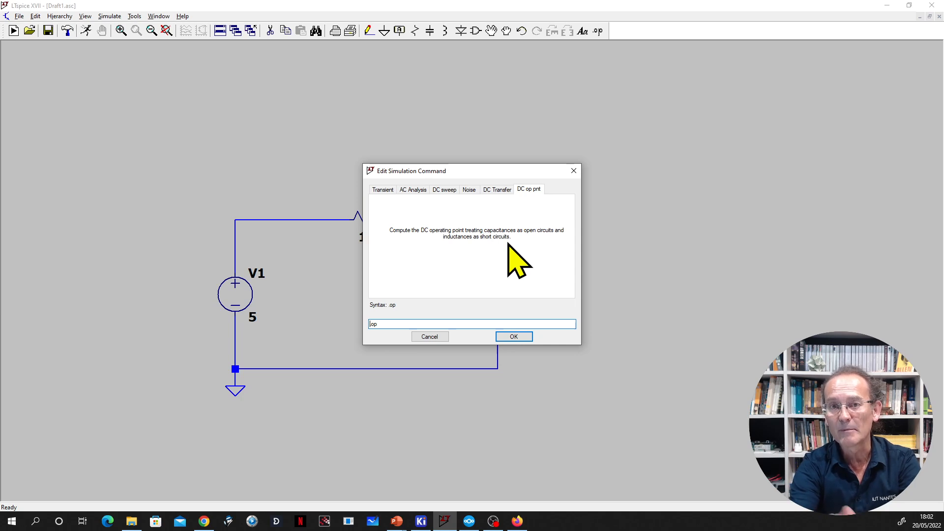
pyautogui.click(439, 335)
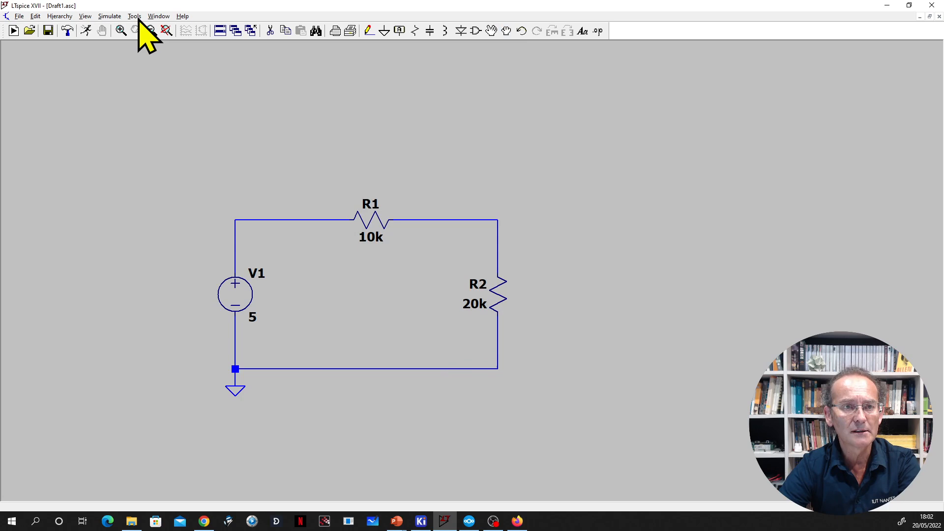
# Set up a DC operating point analysis and place its .op directive above the circuit's upper-left corner.
pyautogui.click(114, 16)
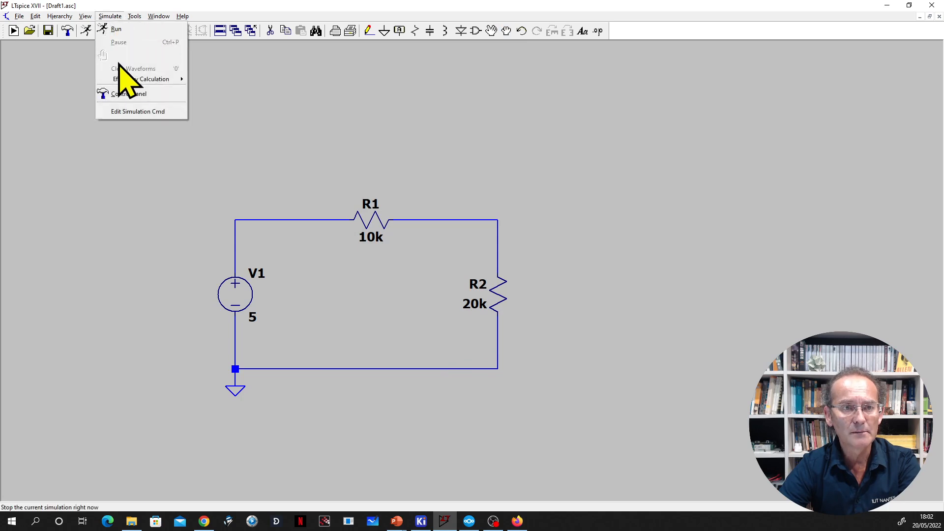
pyautogui.click(132, 110)
pyautogui.click(535, 190)
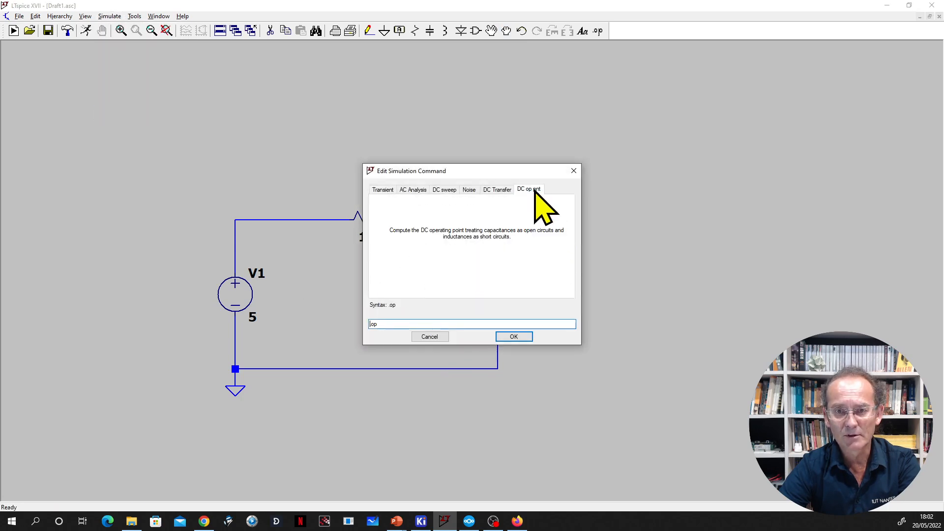
pyautogui.click(513, 337)
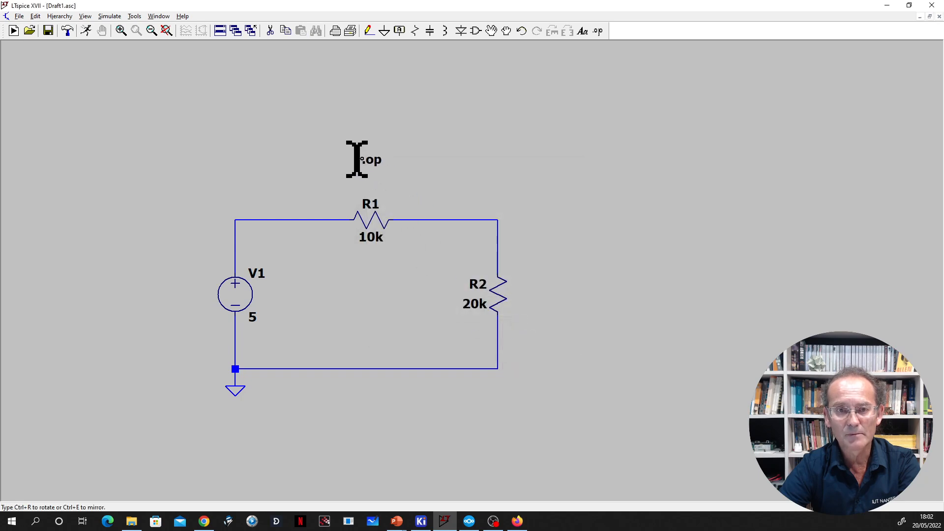
pyautogui.click(241, 162)
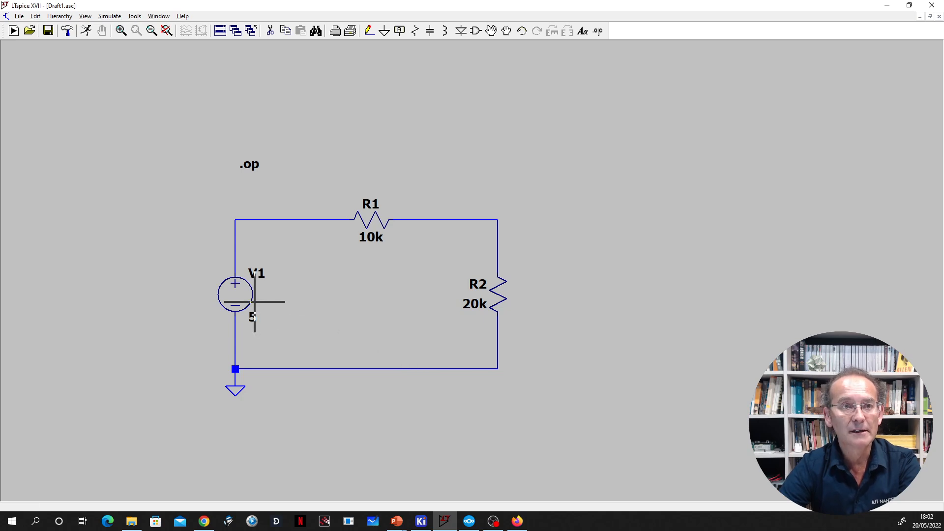
# Run the operating point simulation and examine the voltages of nodes n001 and n002 beside the schematic.
pyautogui.click(86, 31)
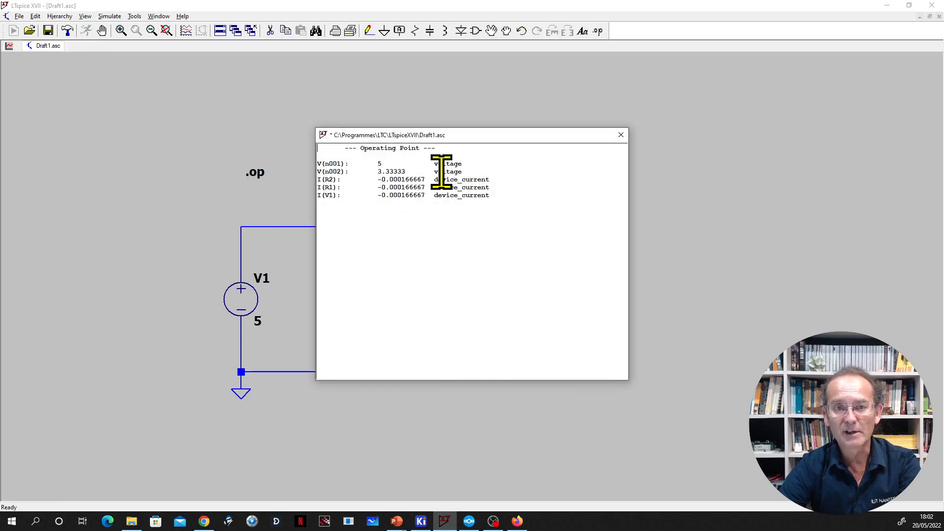
pyautogui.moveTo(445, 133); pyautogui.dragTo(649, 119)
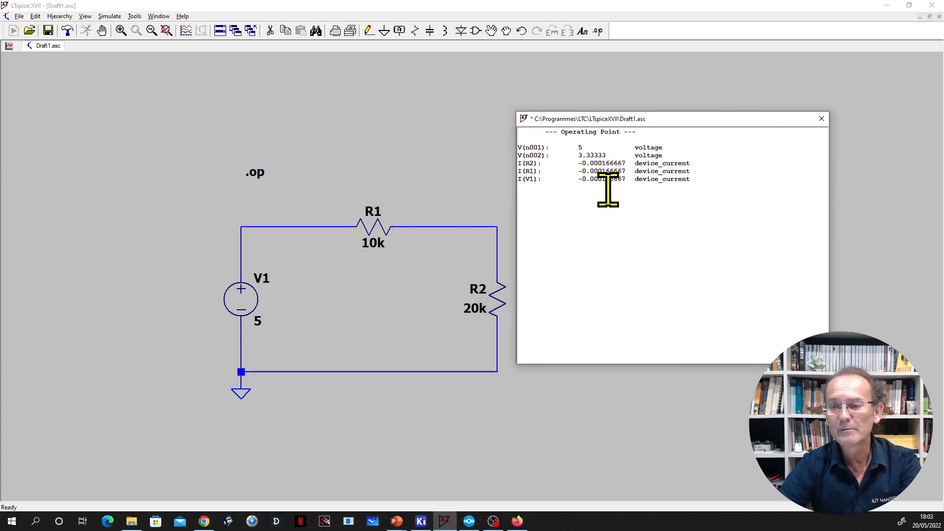
pyautogui.moveTo(523, 148); pyautogui.dragTo(539, 148)
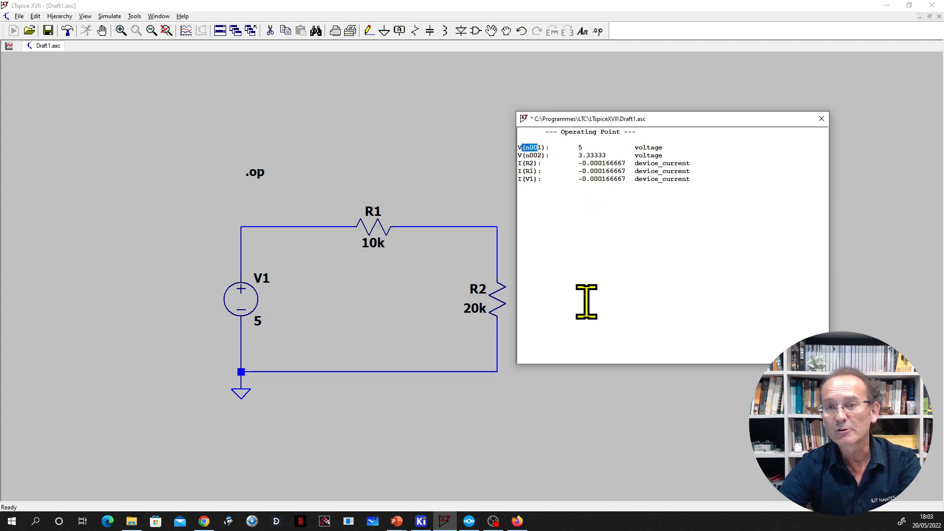
pyautogui.click(542, 157)
pyautogui.moveTo(541, 156); pyautogui.dragTo(525, 155)
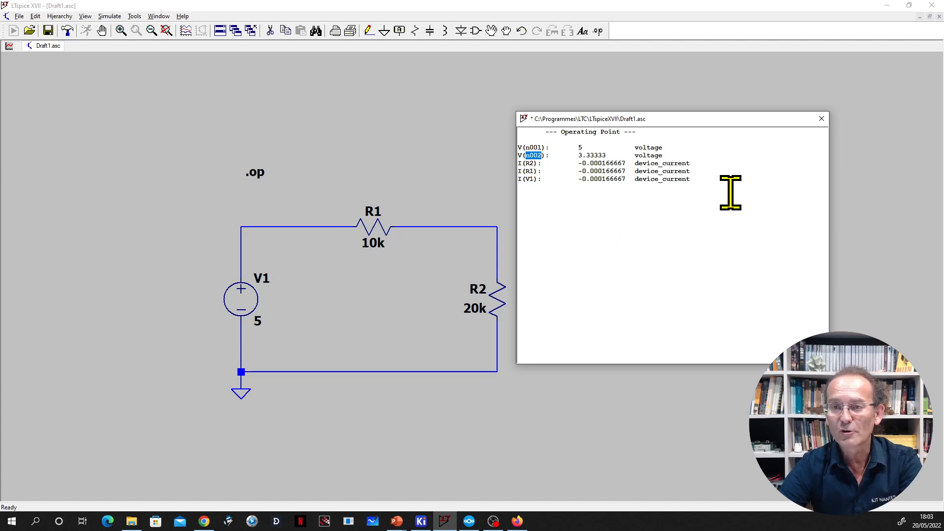
pyautogui.click(821, 118)
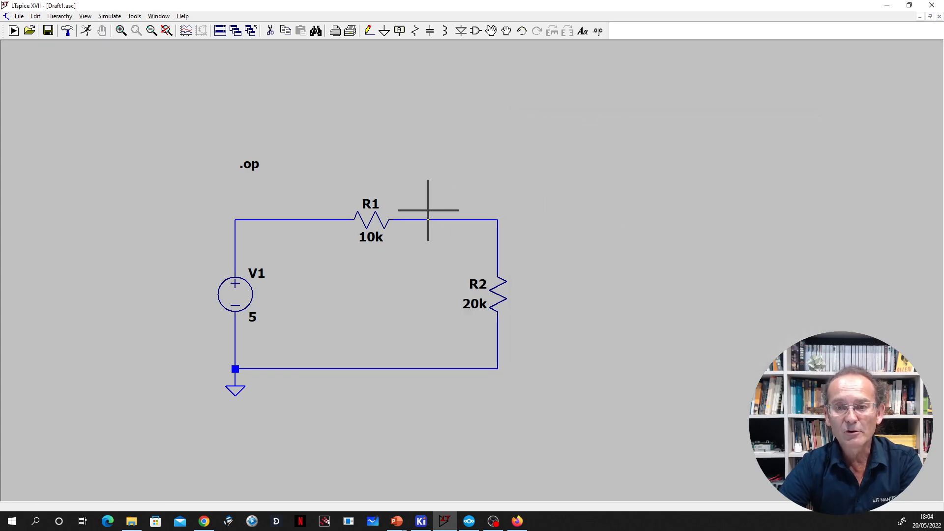
# Label the net between V1 and R1 as Entree, placing the rotated label on the vertical wire above the source.
pyautogui.moveTo(384, 220)
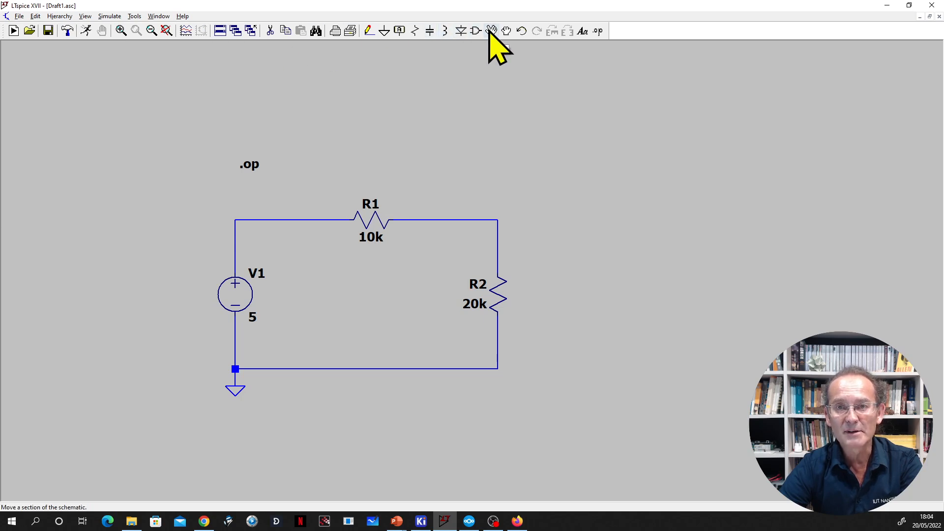
pyautogui.click(399, 31)
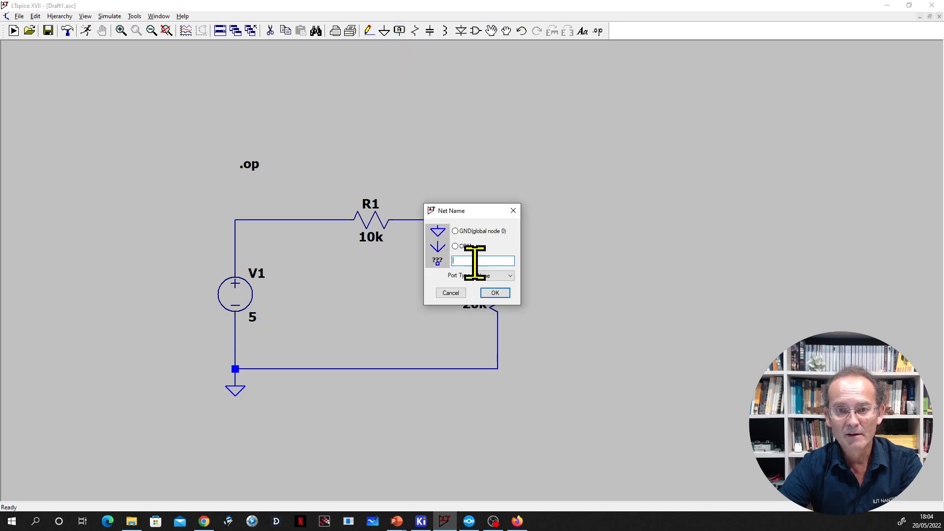
pyautogui.write('Entree')
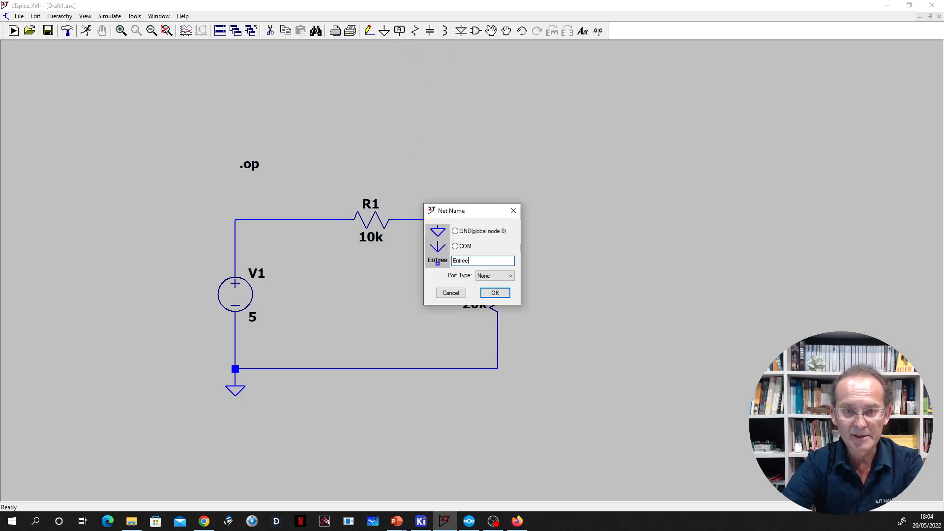
pyautogui.click(495, 293)
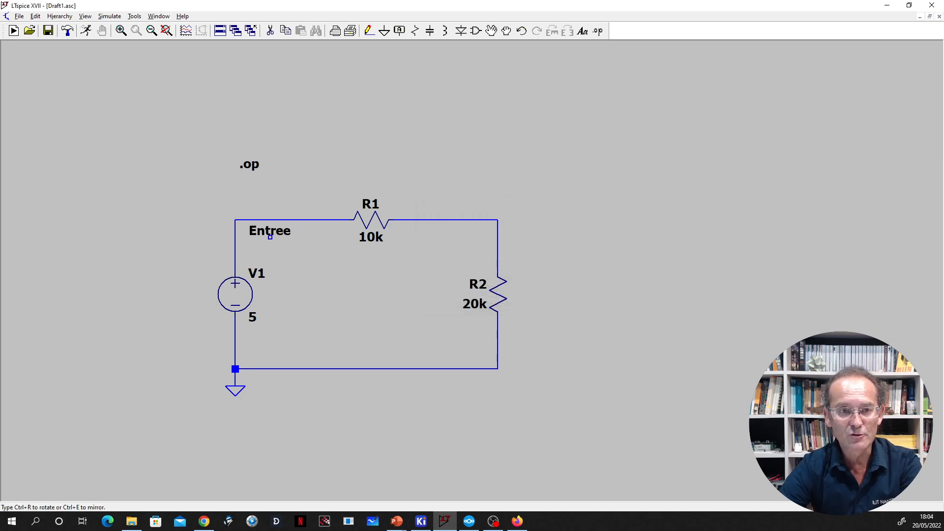
pyautogui.hotkey('ctrl', 'r')
pyautogui.click(235, 255)
pyautogui.press('Escape')
# Label the net between R1 and R2 as Sortie on the vertical wire above R2.
pyautogui.click(399, 30)
pyautogui.write('Sortie')
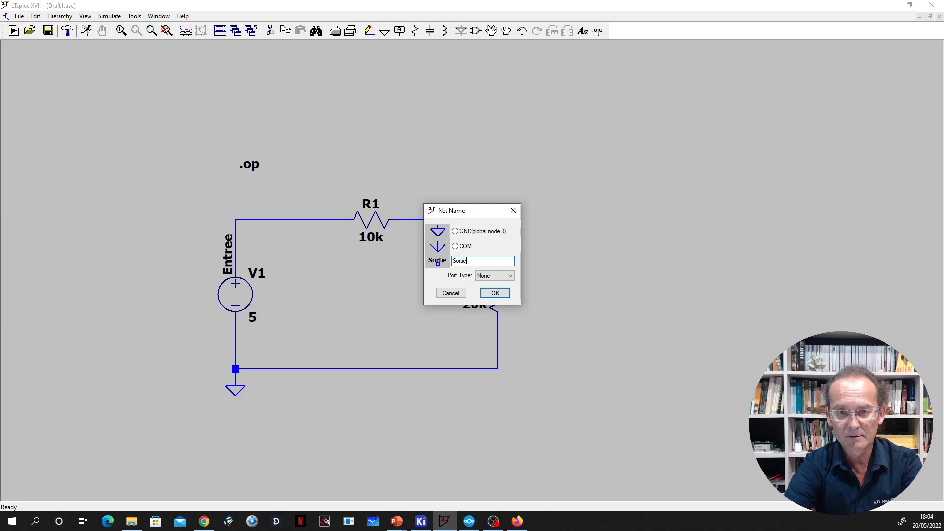
pyautogui.click(498, 293)
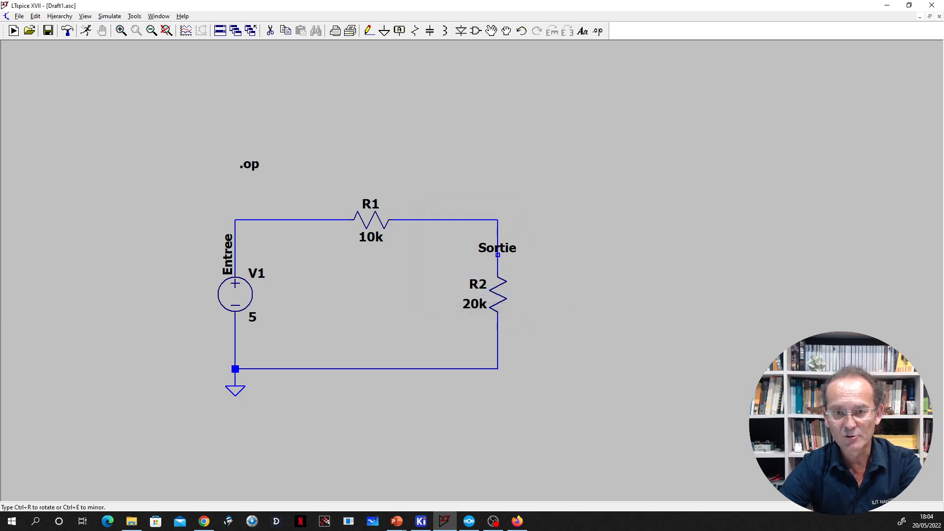
pyautogui.click(497, 254)
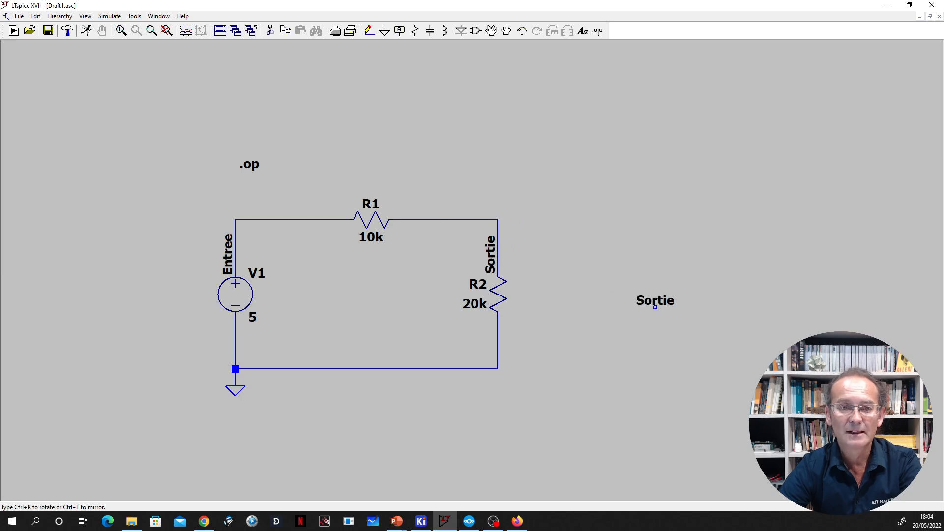
pyautogui.press('Escape')
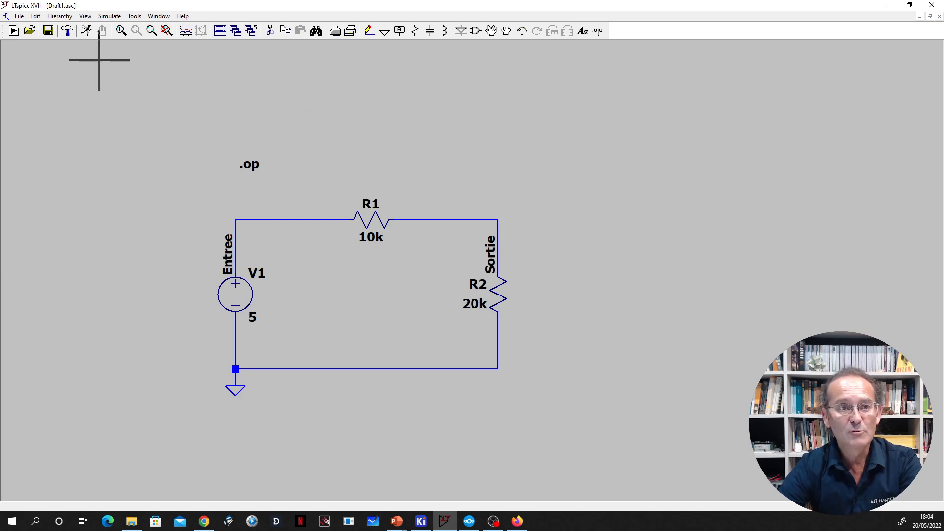
# Rerun the operating point simulation to examine the named node voltages, and inspect R1's current and dissipation on the schematic.
pyautogui.click(86, 35)
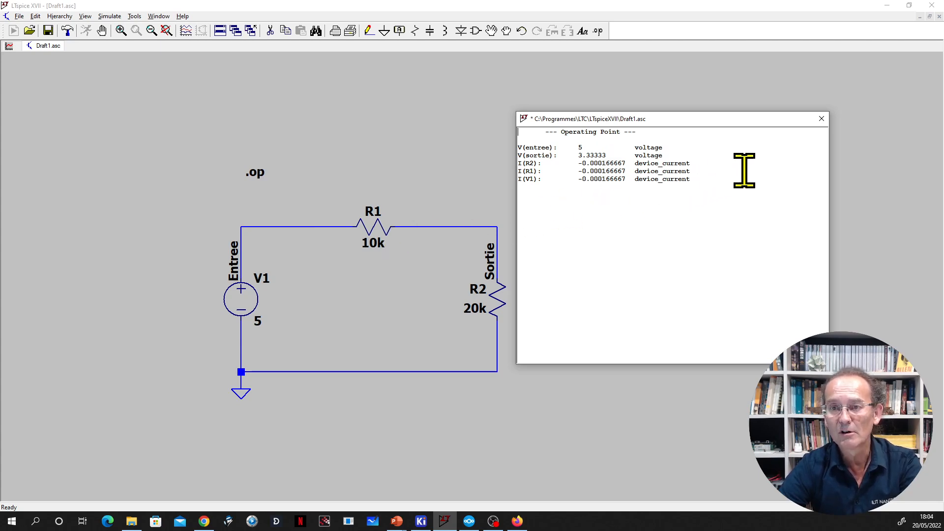
pyautogui.click(821, 118)
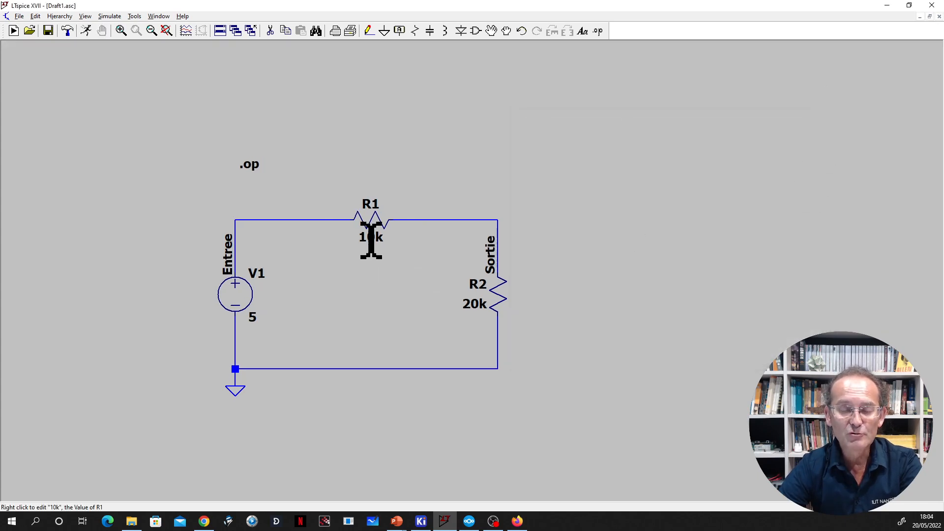
pyautogui.scroll(-1, 368, 223)
pyautogui.scroll(3, 368, 223)
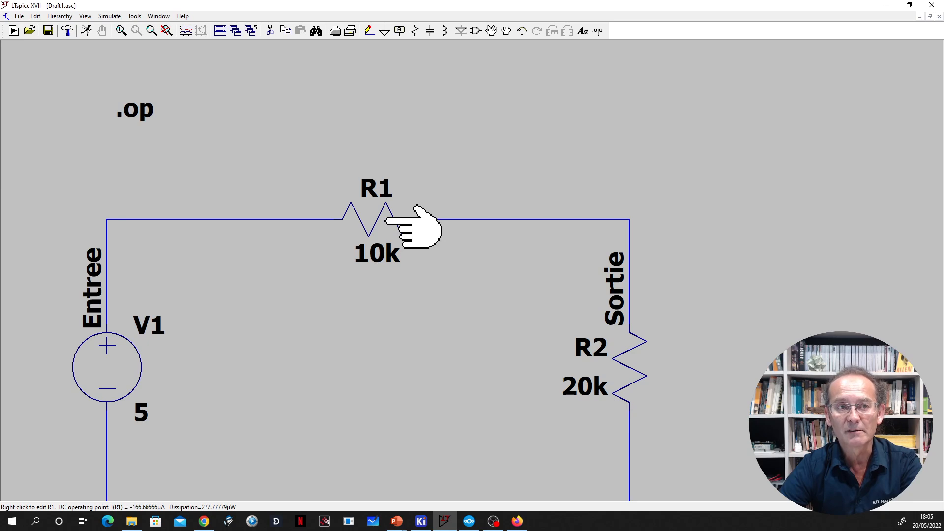
pyautogui.scroll(-4, 386, 221)
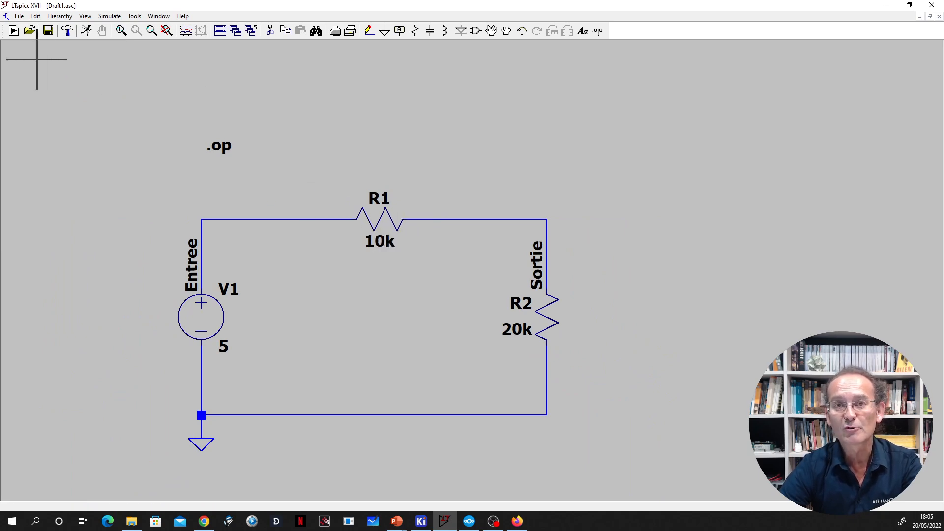
# Browse for an existing file to open in the Documents > LTspiceXVII > lib > sym folder.
pyautogui.click(20, 16)
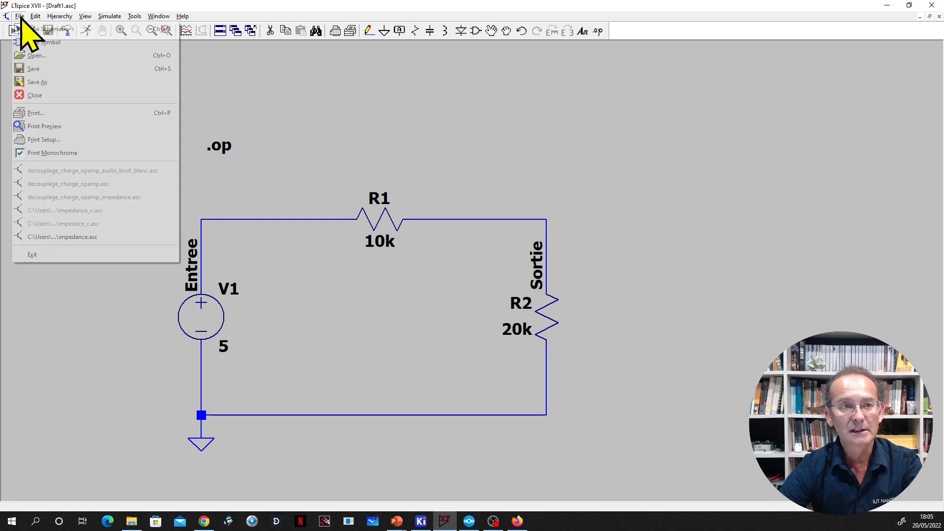
pyautogui.click(49, 56)
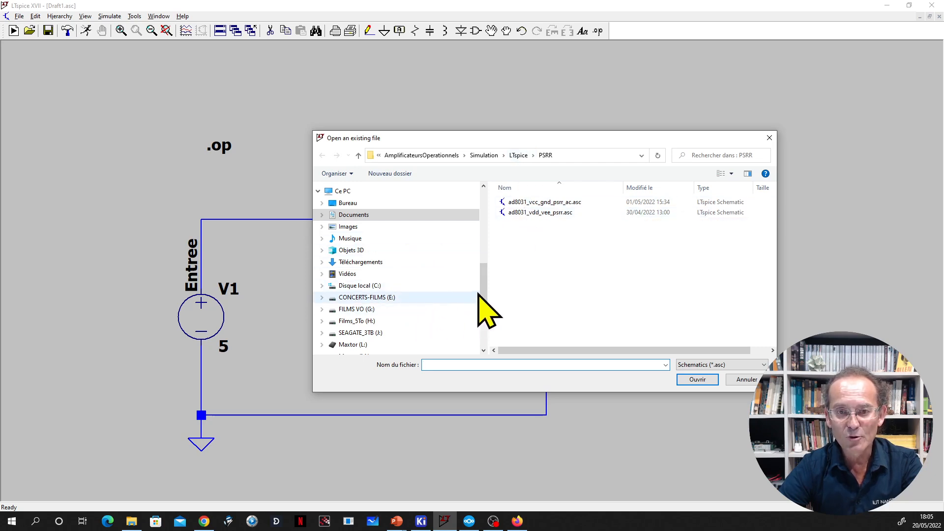
pyautogui.moveTo(483, 294); pyautogui.dragTo(479, 270)
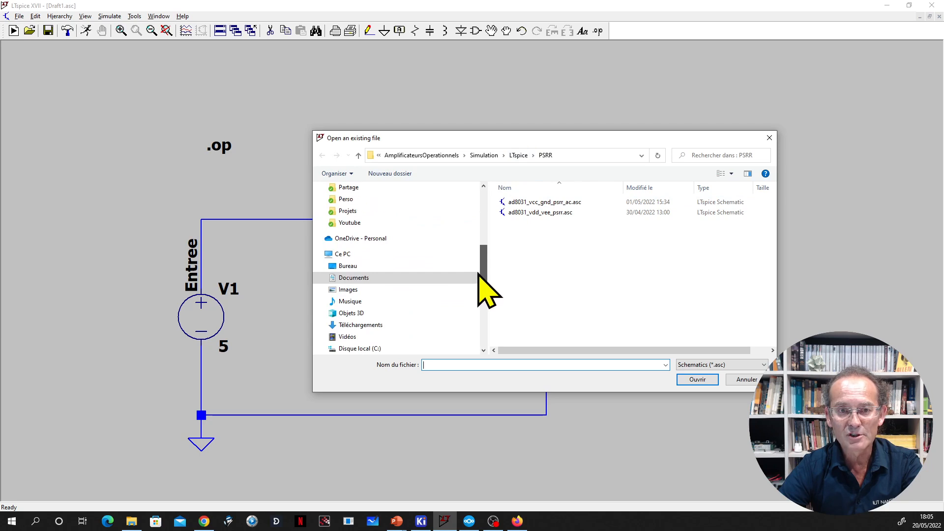
pyautogui.click(347, 278)
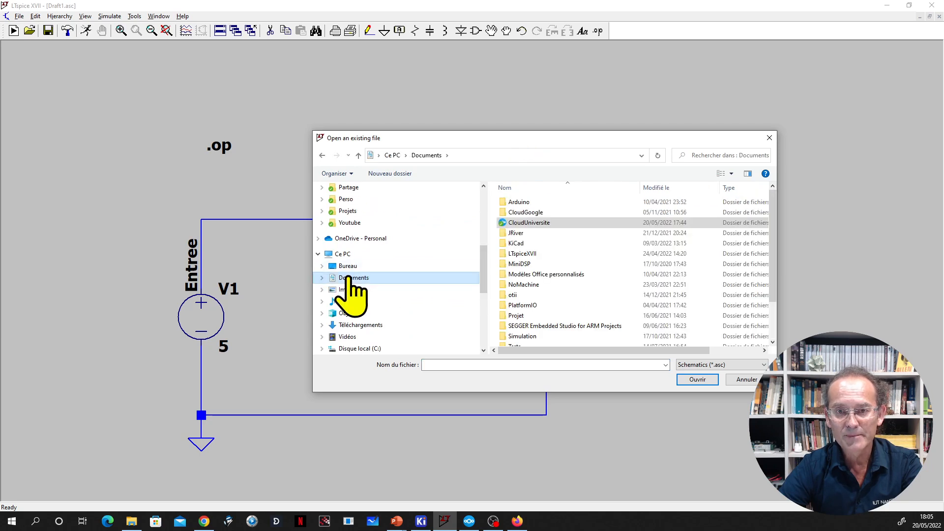
pyautogui.click(532, 254)
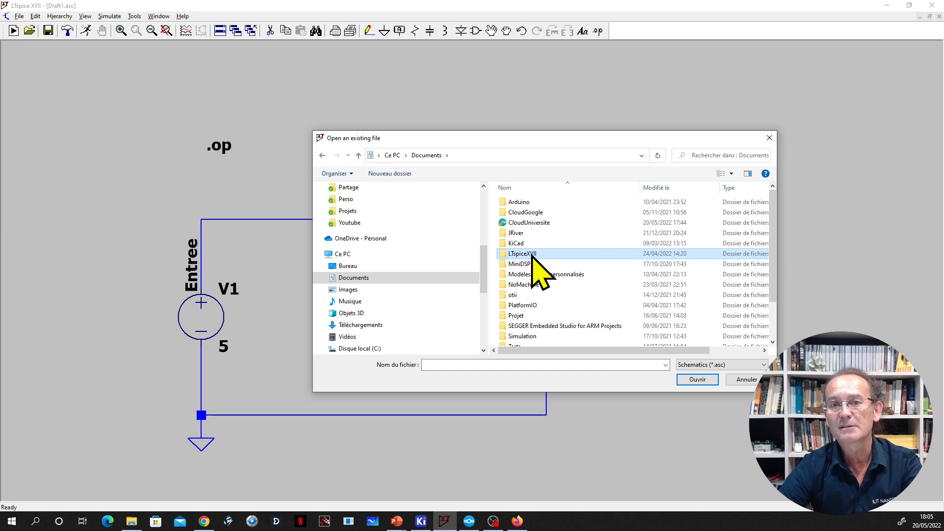
pyautogui.doubleClick(532, 254)
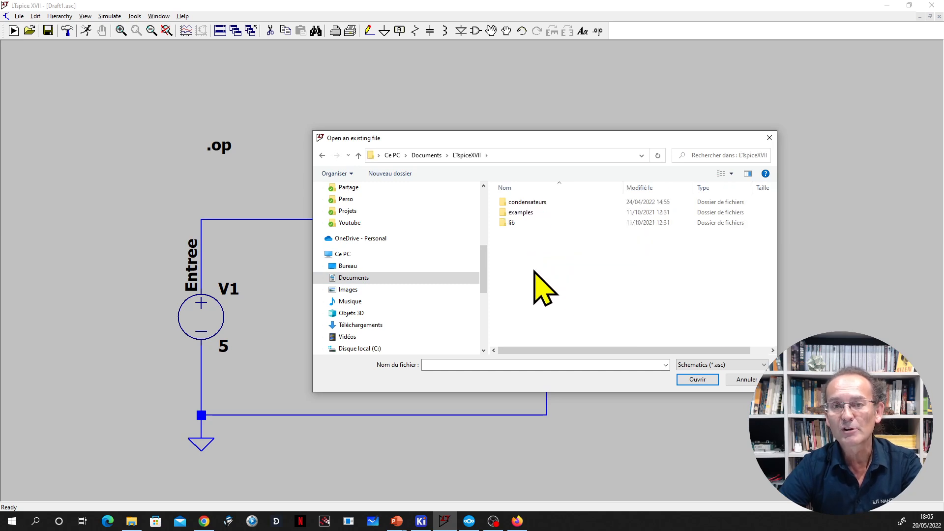
pyautogui.doubleClick(513, 224)
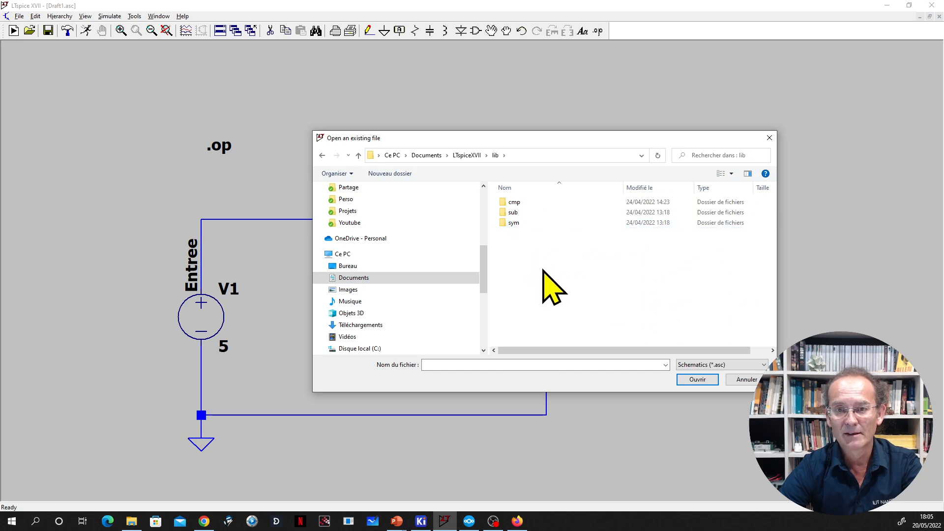
pyautogui.doubleClick(515, 222)
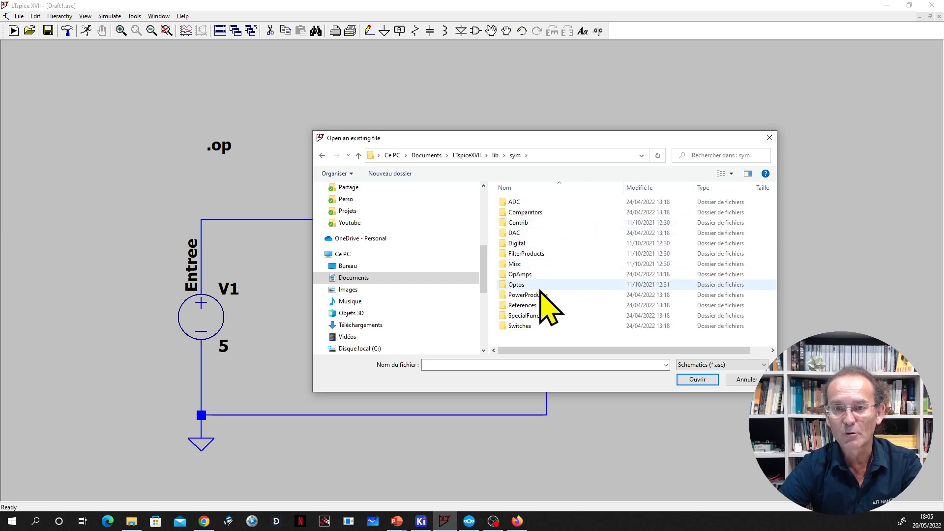
# Filter the file list to Symbols (*.asy) and open the resistor symbol res.asy.
pyautogui.click(708, 365)
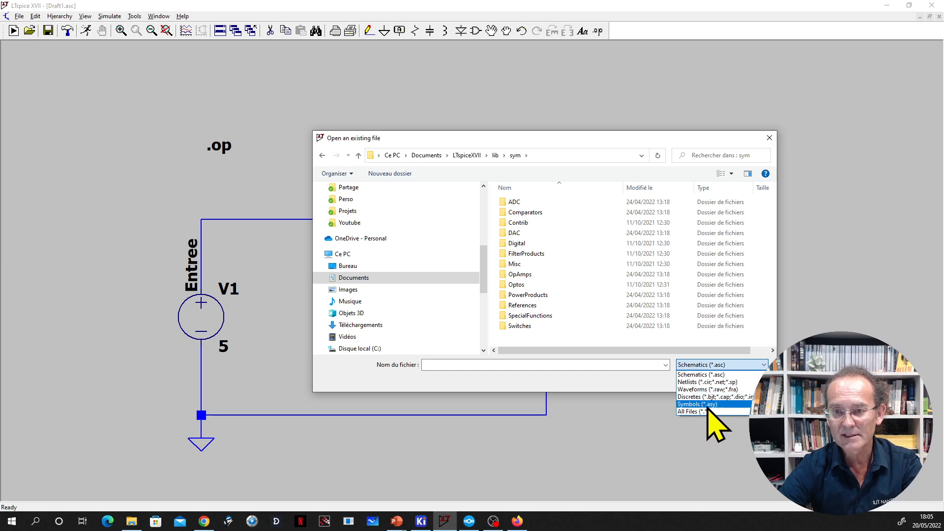
pyautogui.click(708, 404)
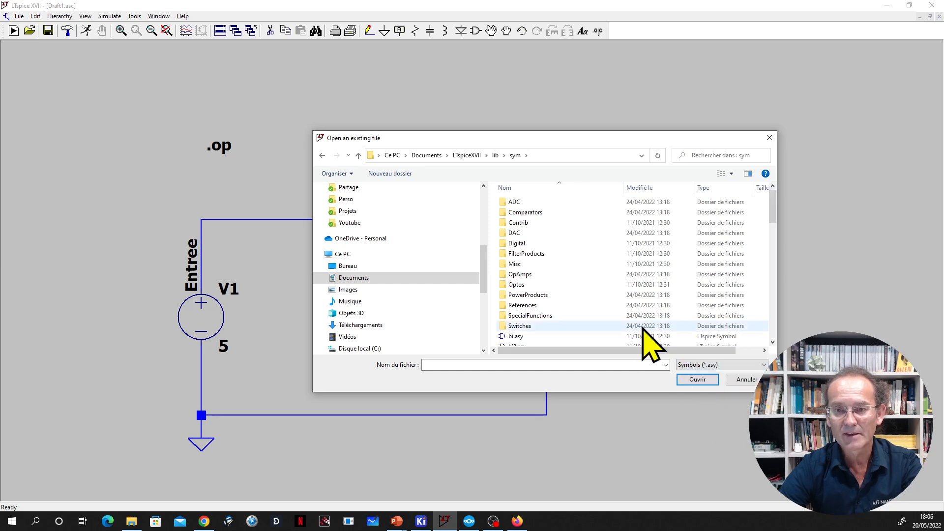
pyautogui.scroll(-4, 580, 319)
pyautogui.scroll(-6, 580, 320)
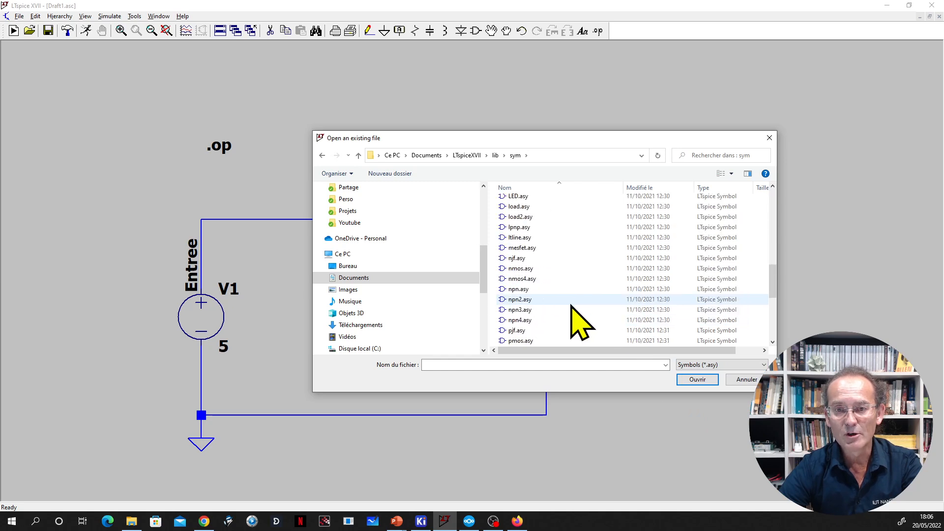
pyautogui.scroll(-3, 575, 320)
pyautogui.click(521, 311)
pyautogui.click(696, 381)
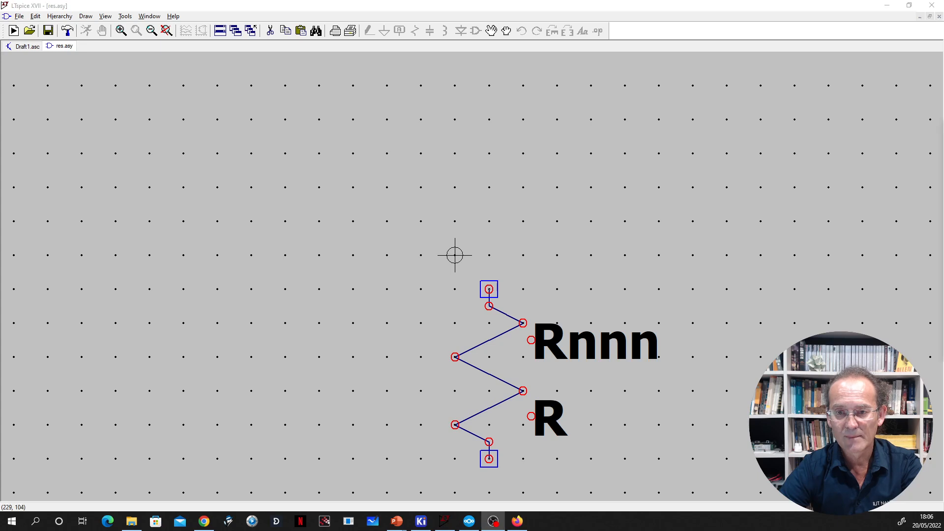
# Check the properties of the resistor symbol's upper pin, mark that pin with a small circle beside it, and close the symbol.
pyautogui.rightClick(492, 285)
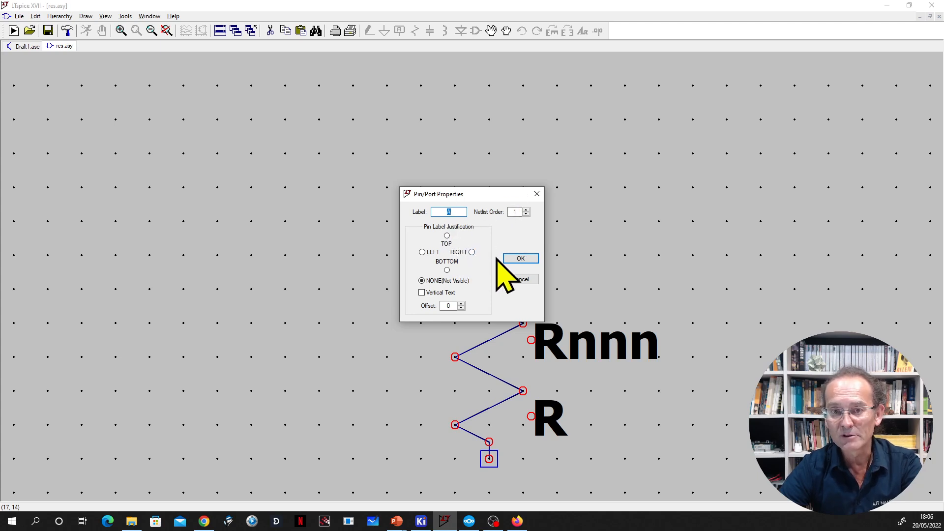
pyautogui.click(520, 259)
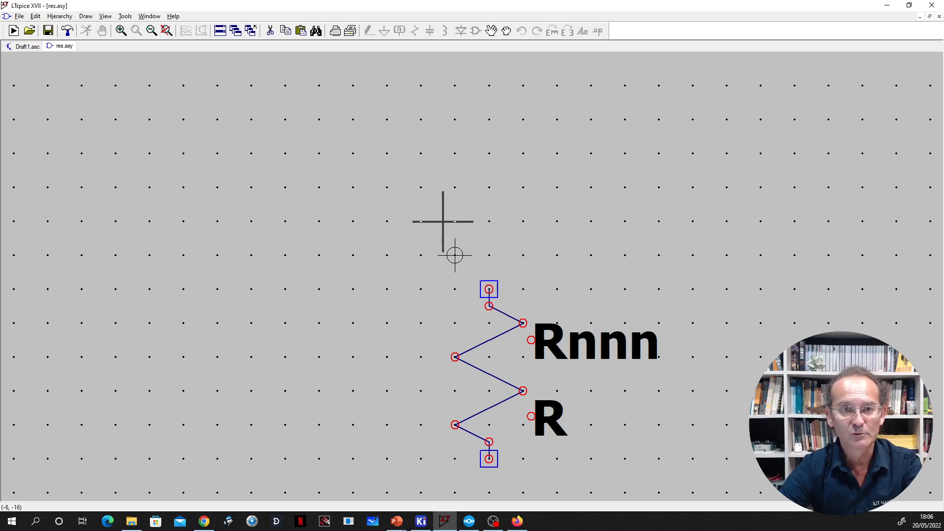
pyautogui.rightClick(508, 284)
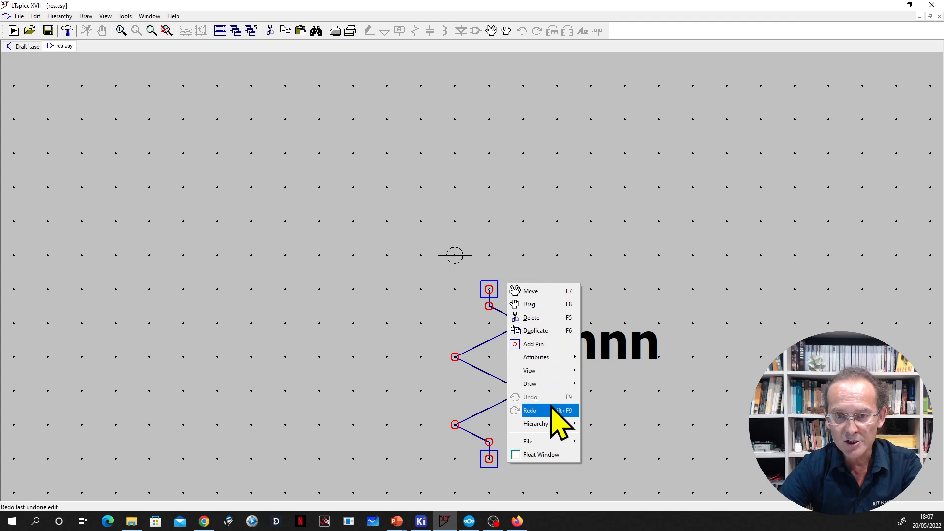
pyautogui.moveTo(560, 401)
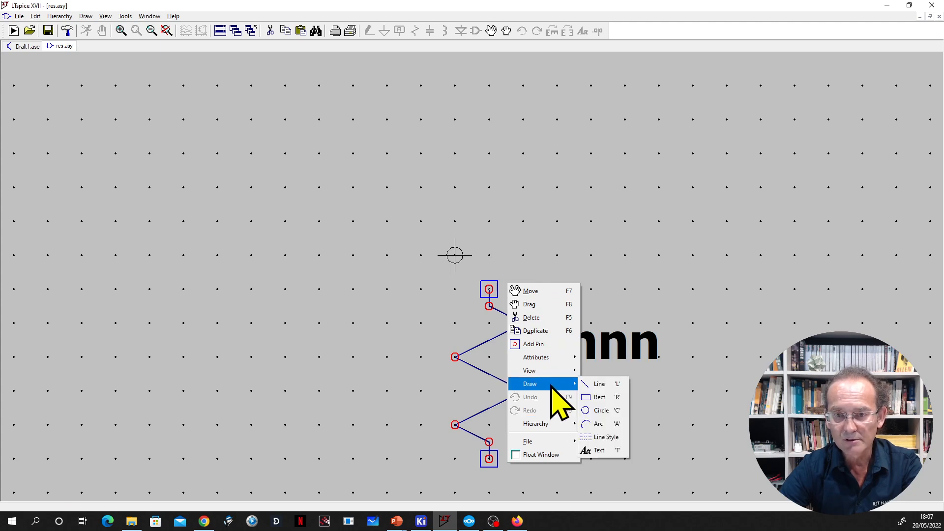
pyautogui.click(606, 412)
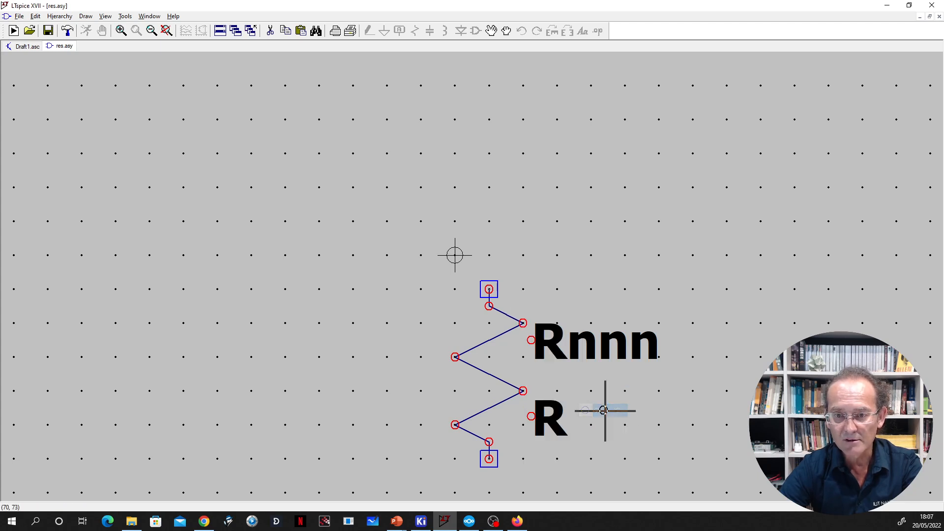
pyautogui.click(511, 289)
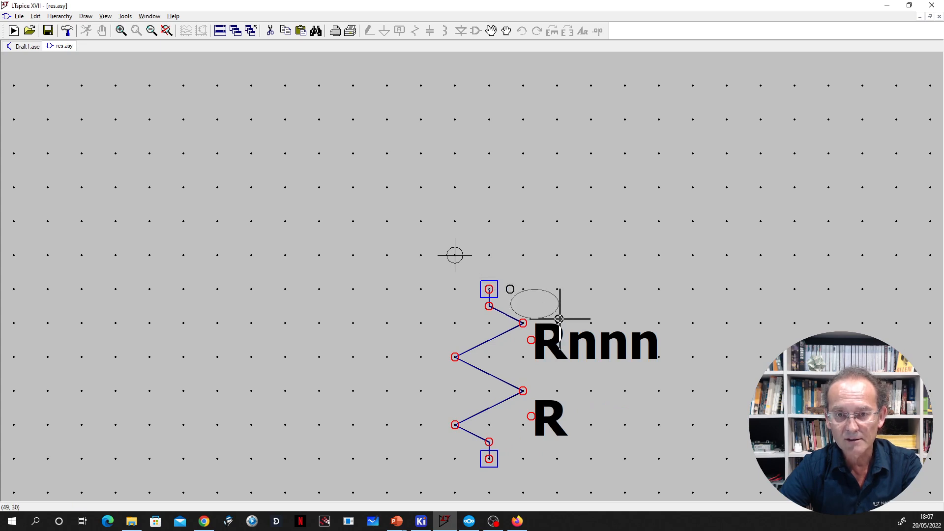
pyautogui.click(527, 306)
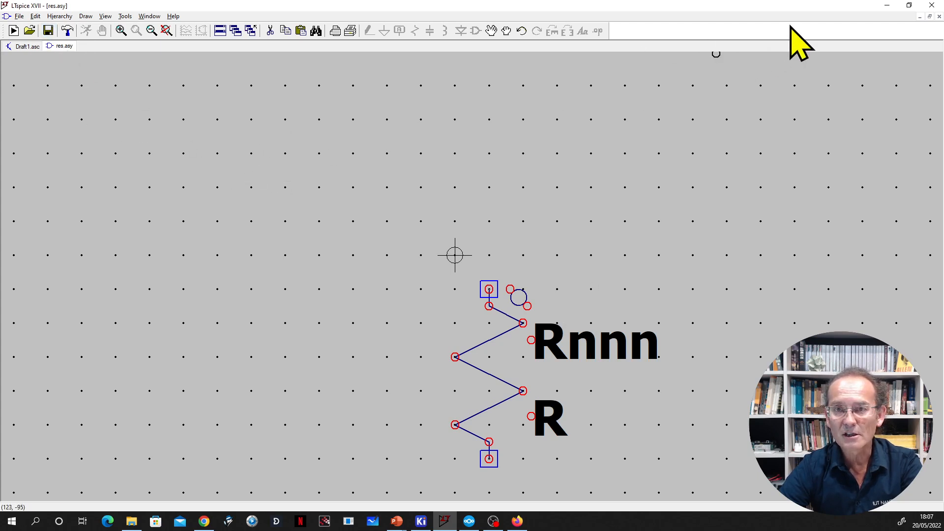
pyautogui.click(939, 17)
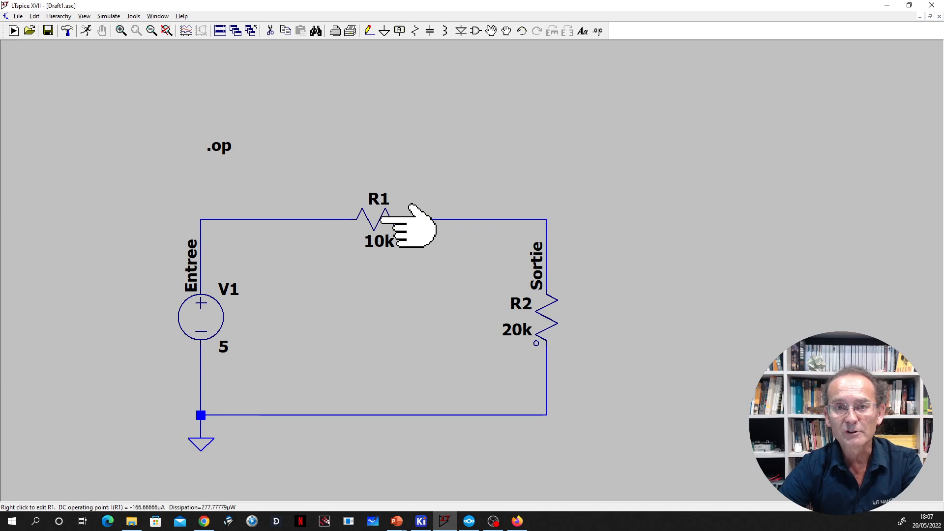
# Move R1 out of the circuit, rotate it by 180° and place it back between the same wire ends.
pyautogui.click(492, 31)
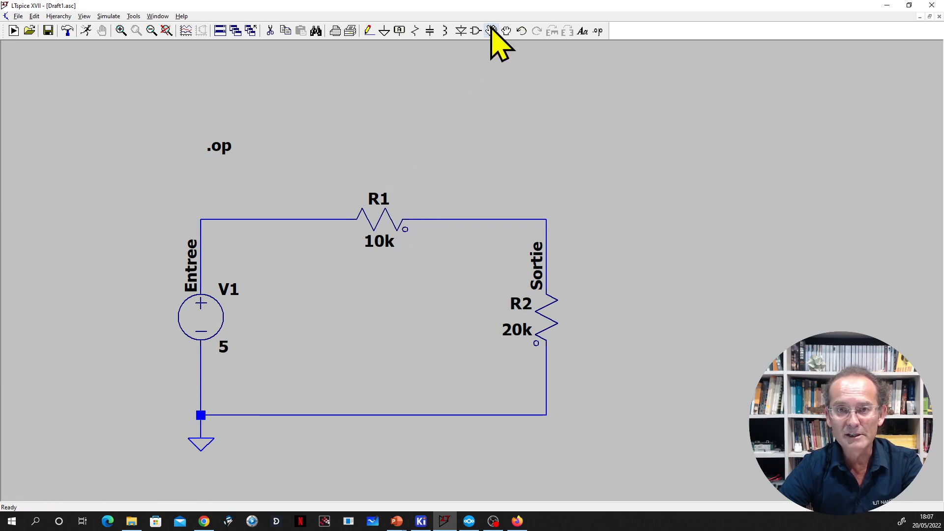
pyautogui.click(384, 221)
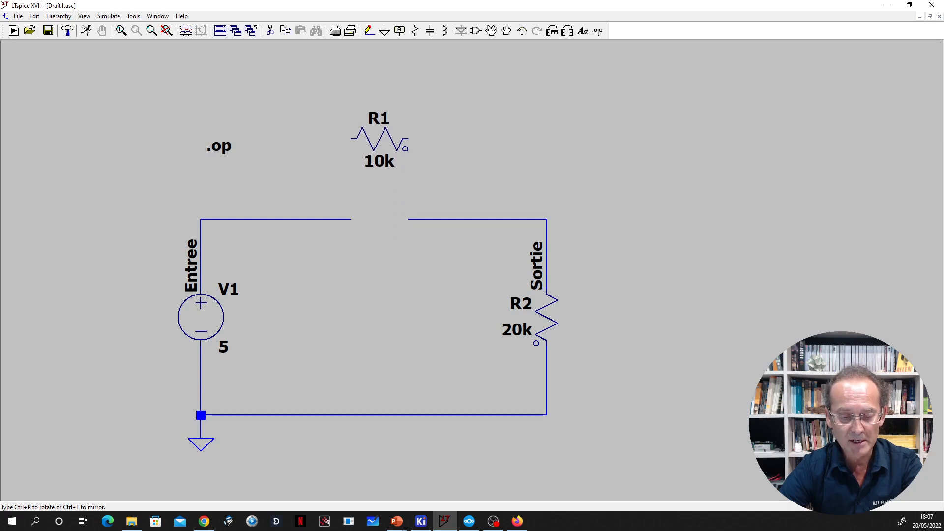
pyautogui.hotkey('ctrl', 'r')
pyautogui.hotkey('ctrl', 'r')
pyautogui.click(376, 218)
# Turn R2 by 180° with the Move tool and refit it in the vertical branch, with its circle mark at the upper end.
pyautogui.click(549, 324)
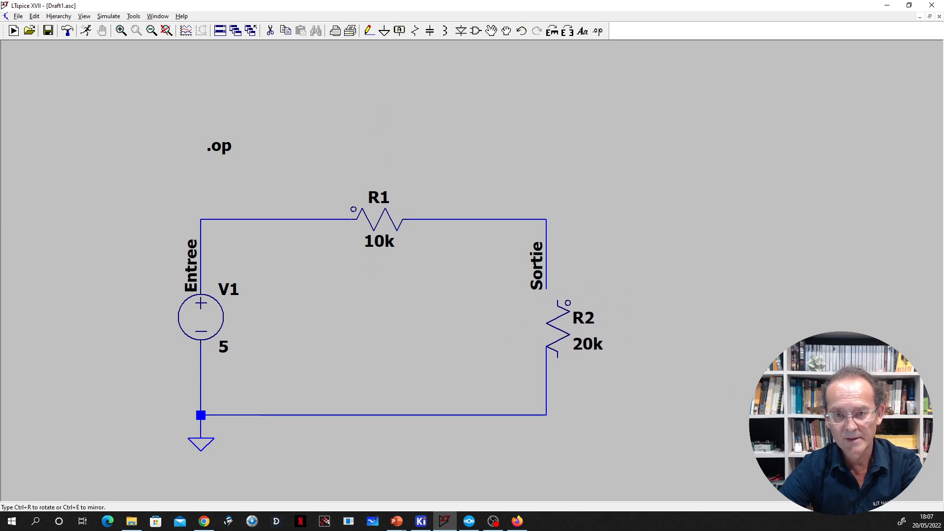
pyautogui.click(547, 317)
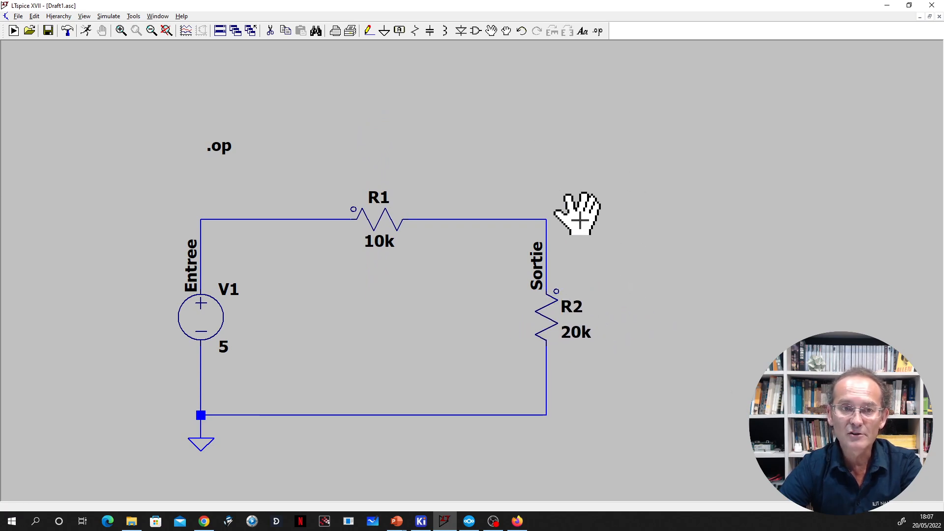
pyautogui.press('Escape')
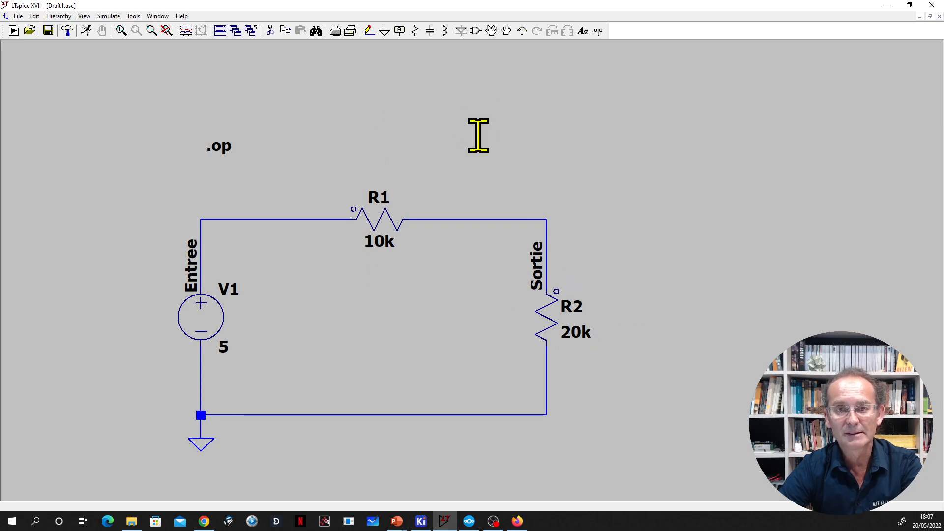
# Run the operating point simulation and examine the currents through R1, R2 and V1 in the results.
pyautogui.click(87, 31)
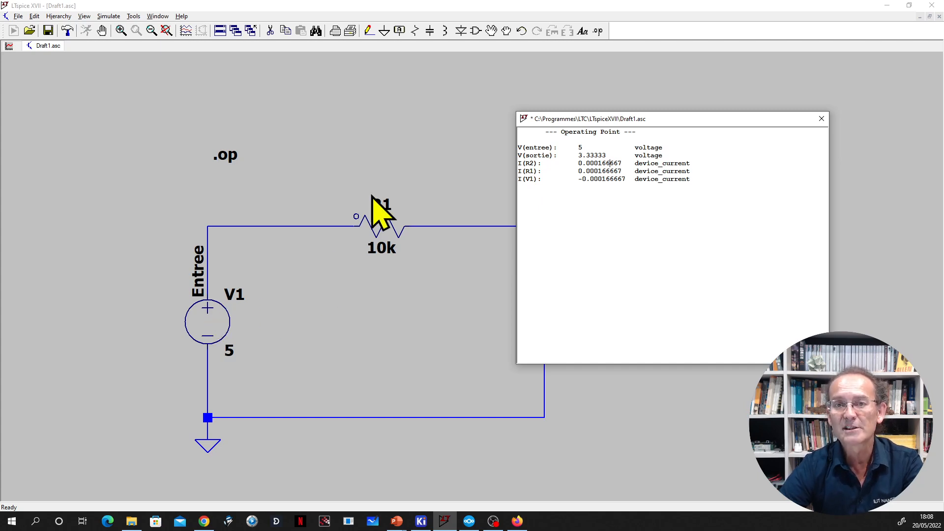
pyautogui.moveTo(542, 179); pyautogui.dragTo(520, 178)
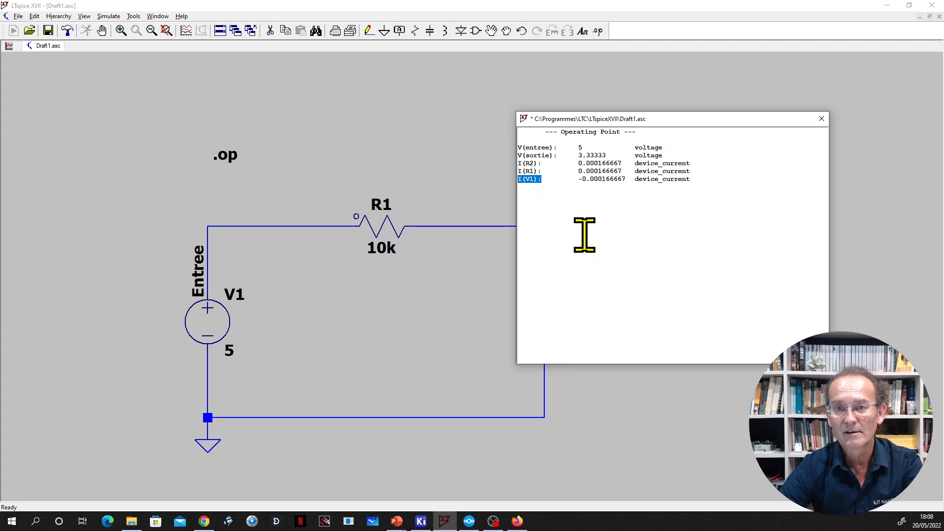
pyautogui.click(822, 119)
pyautogui.moveTo(232, 219)
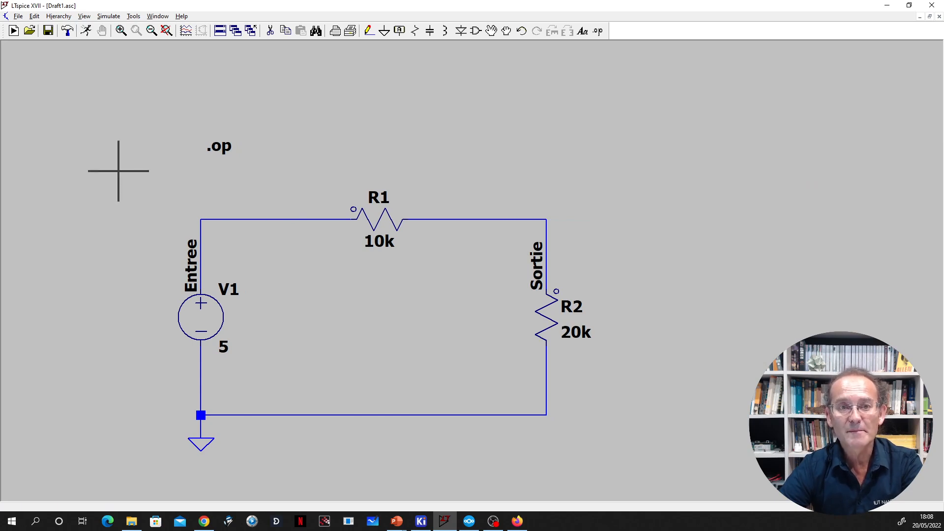
# Rerun the operating point simulation and display the DC voltages of the Entree and Sortie nets on the schematic wires.
pyautogui.click(86, 31)
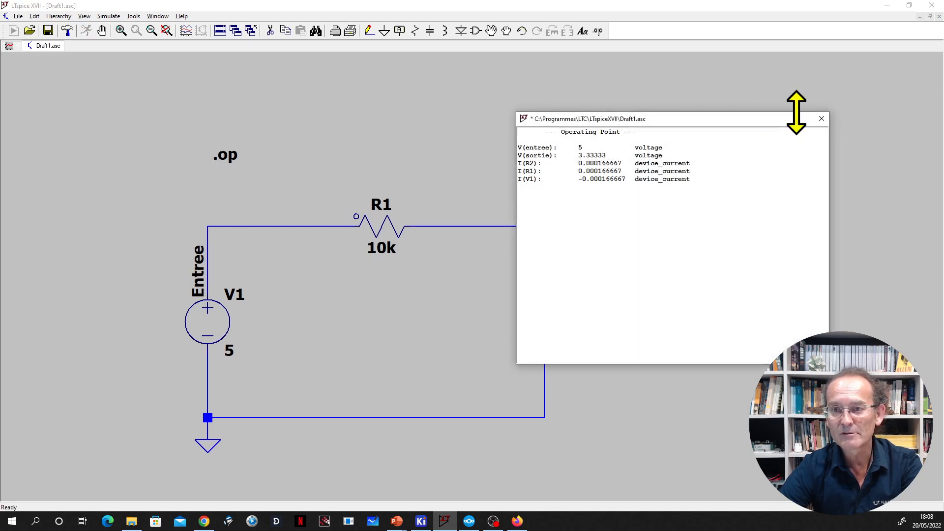
pyautogui.click(822, 119)
pyautogui.click(222, 218)
pyautogui.click(223, 216)
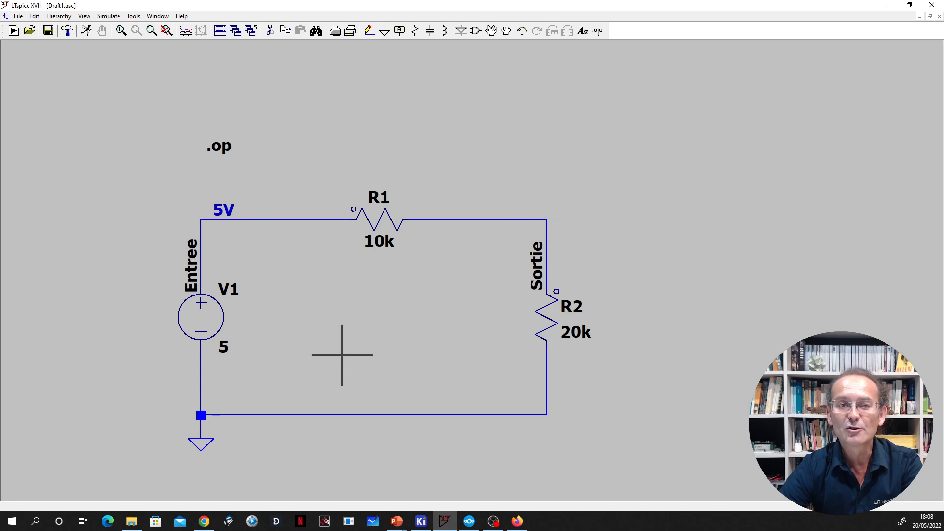
pyautogui.click(547, 219)
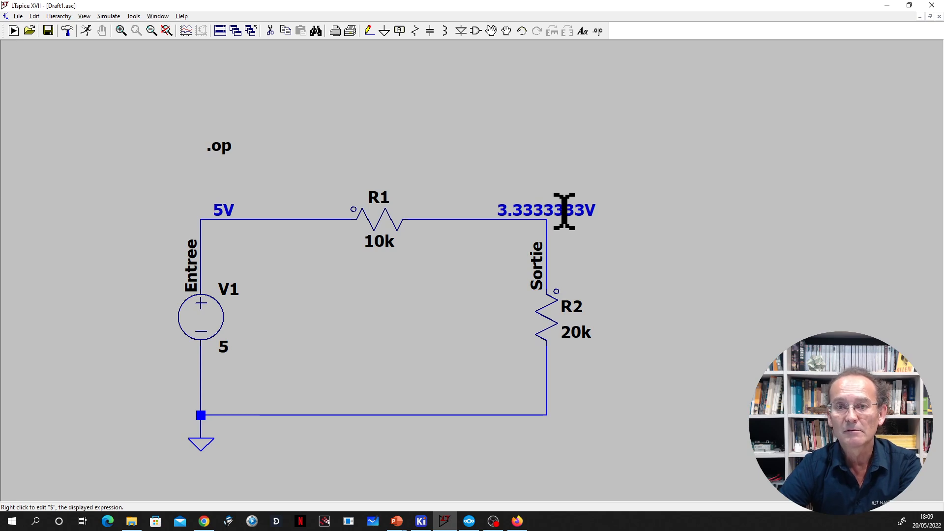
# Round the displayed Sortie voltage to two decimals with the expression round($*100)/100.
pyautogui.rightClick(565, 211)
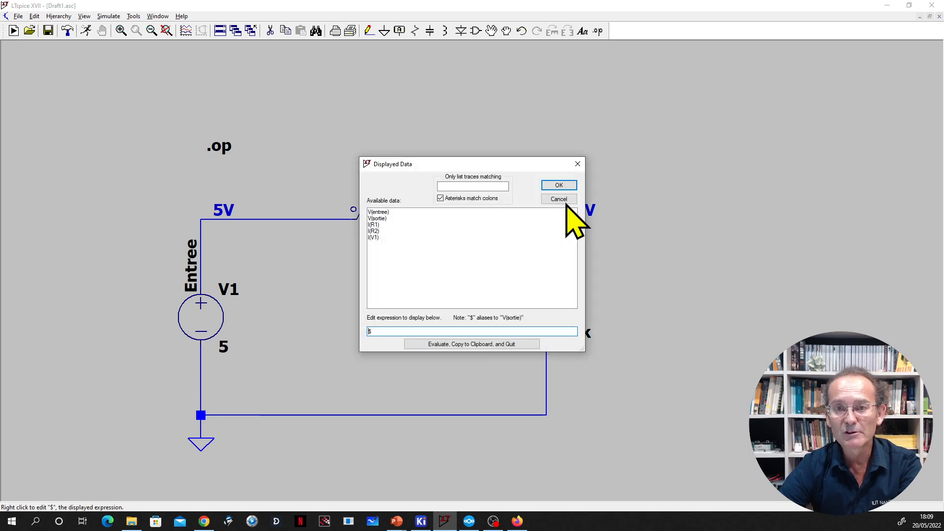
pyautogui.click(578, 164)
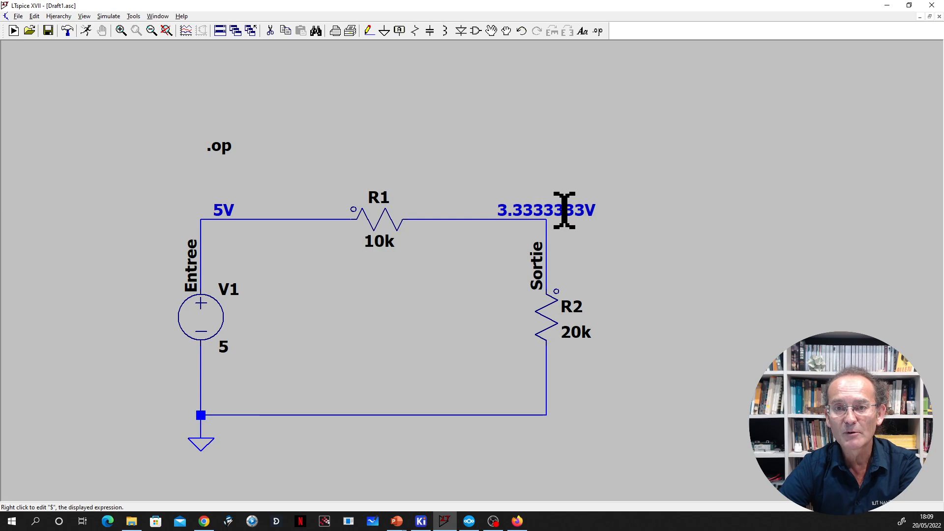
pyautogui.rightClick(564, 211)
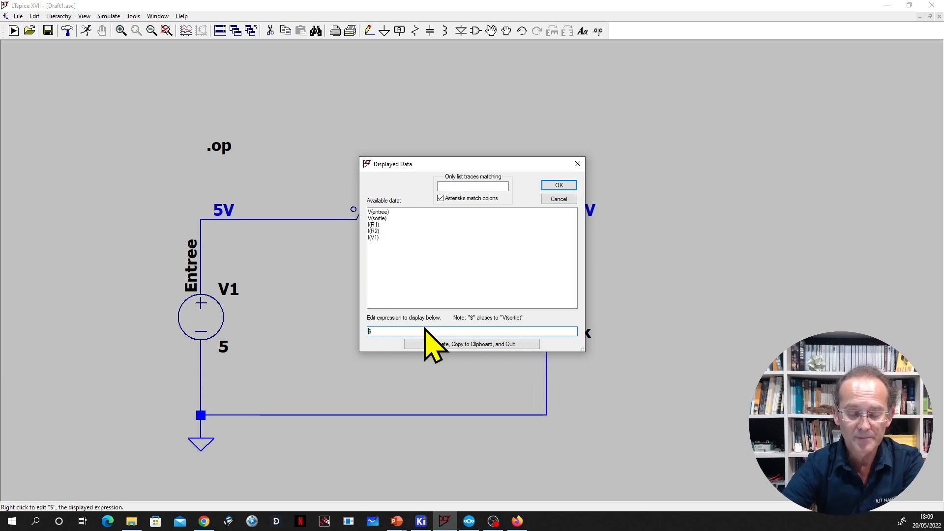
pyautogui.write('round(')
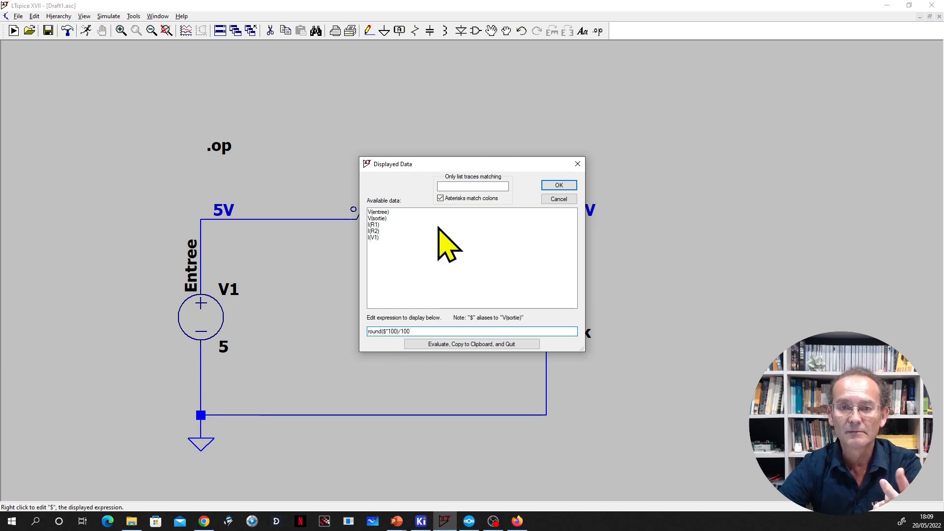
pyautogui.moveTo(468, 167); pyautogui.dragTo(319, 188)
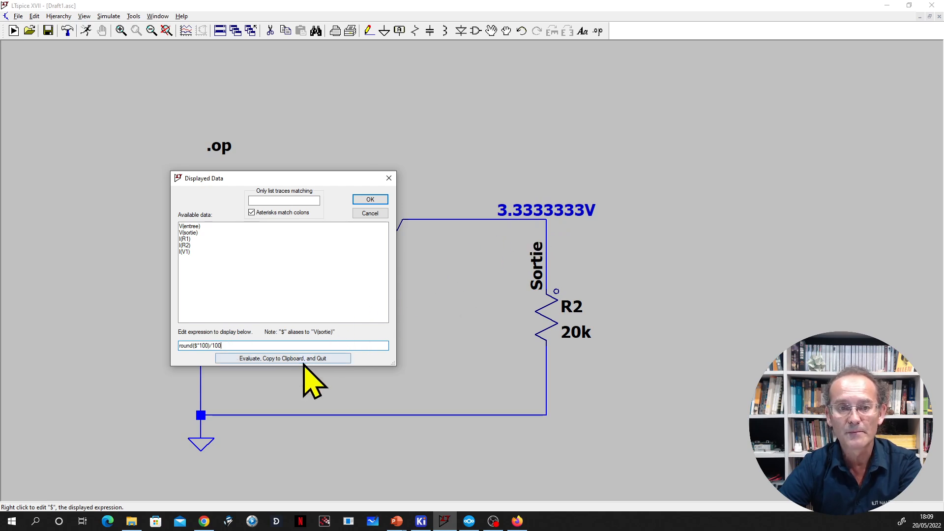
pyautogui.click(371, 201)
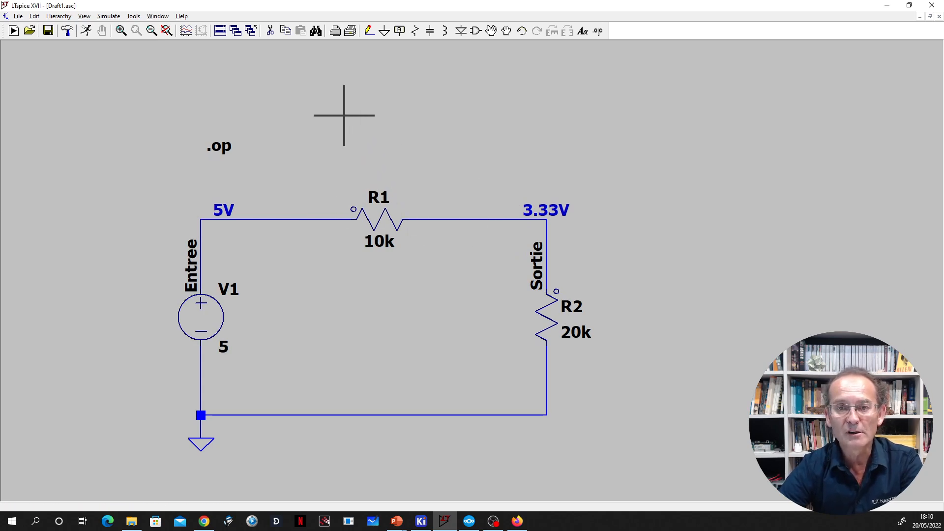
# Place a free .op data label just above R1, off the wires.
pyautogui.moveTo(354, 219)
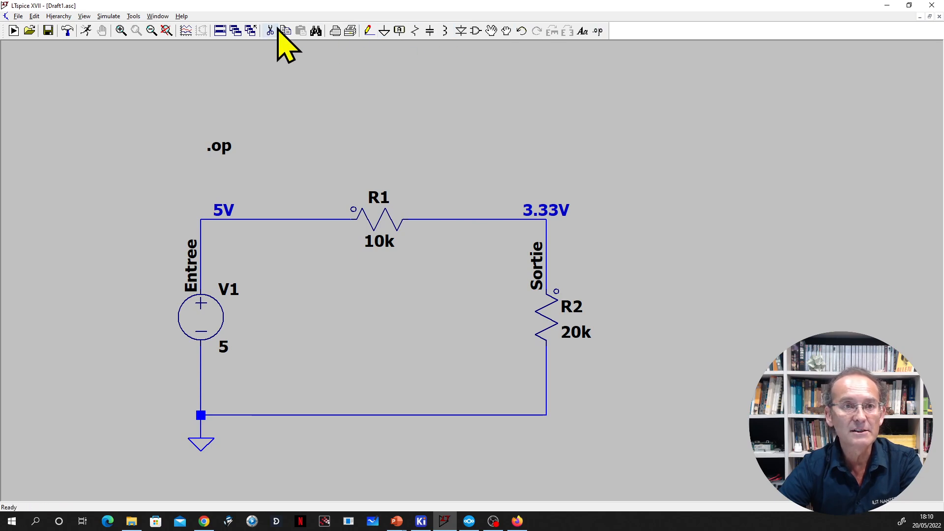
pyautogui.rightClick(357, 102)
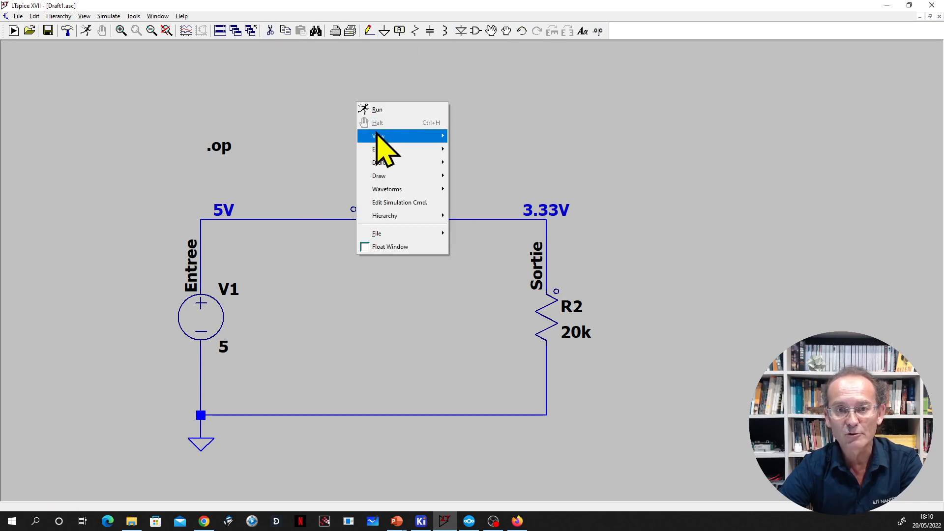
pyautogui.moveTo(407, 163)
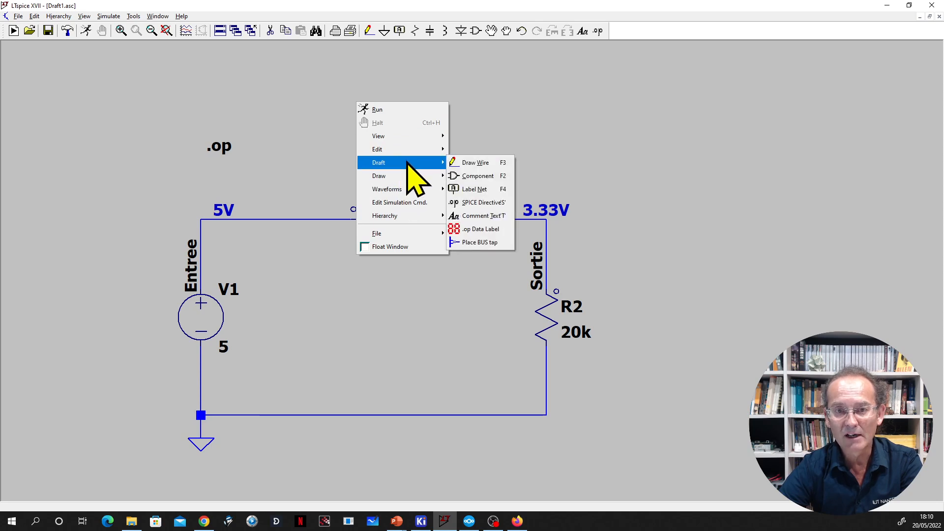
pyautogui.click(489, 229)
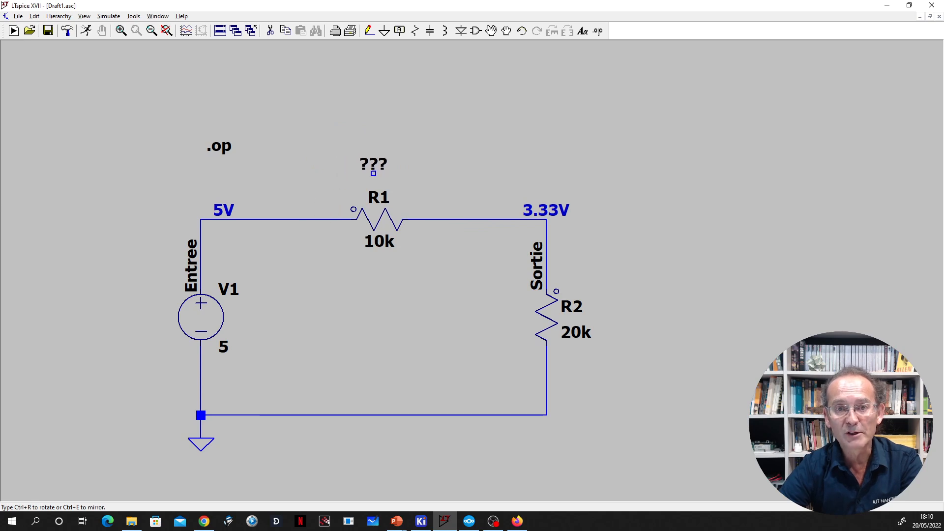
pyautogui.click(374, 184)
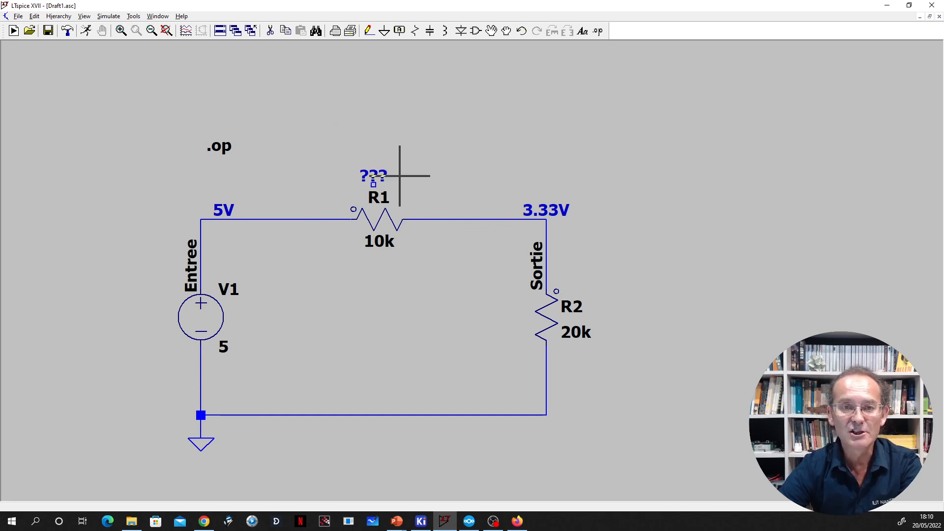
# Replace the expression of the data label above R1 with the current I(R1).
pyautogui.rightClick(374, 174)
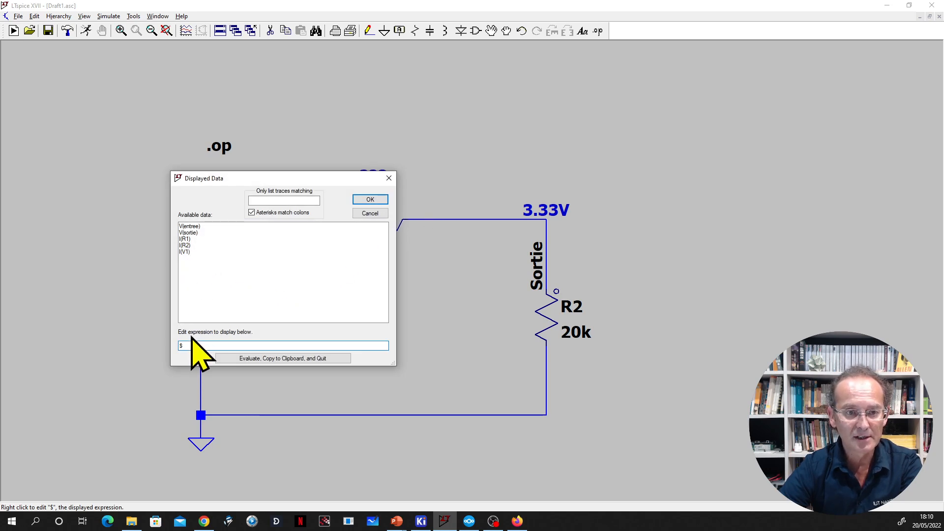
pyautogui.moveTo(194, 346); pyautogui.dragTo(154, 344)
pyautogui.press('BackSpace')
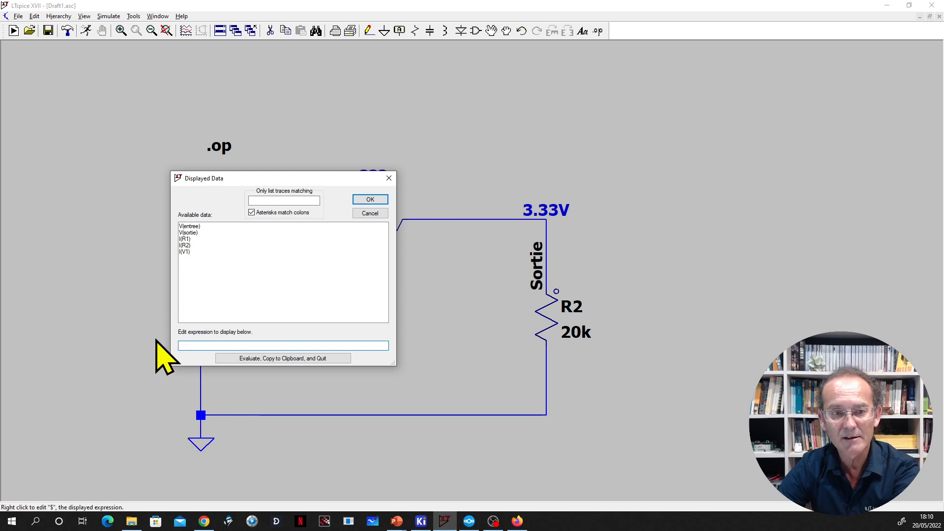
pyautogui.click(185, 239)
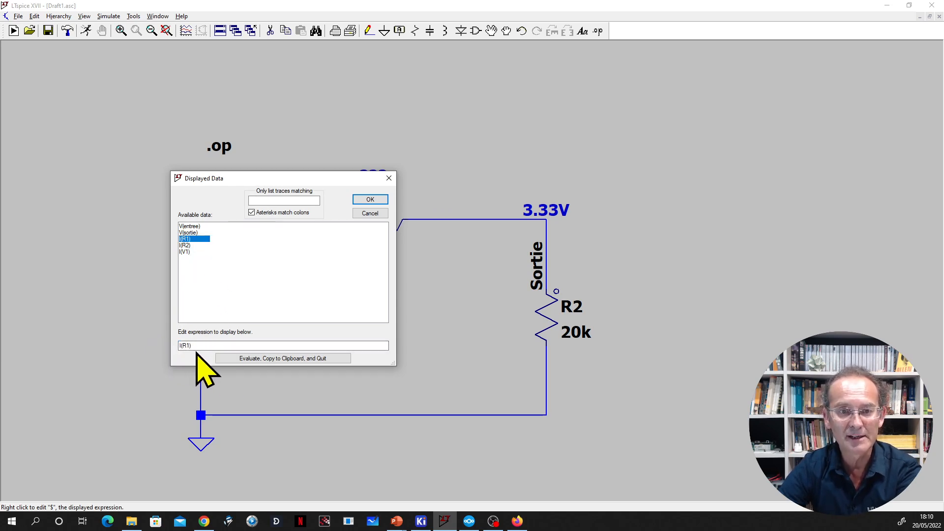
pyautogui.click(370, 199)
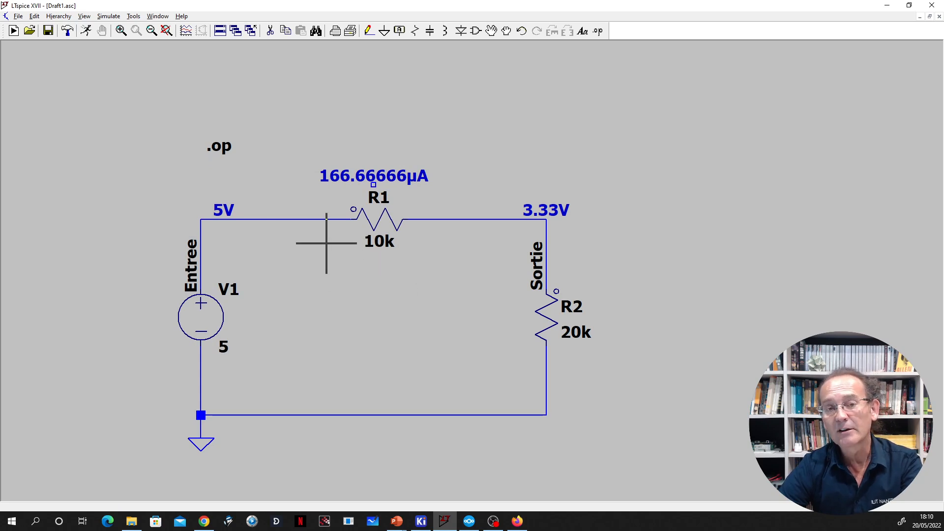
# Round the displayed R1 current to hundredths of a microamp with the expression round(I(R1)*1e8)/1e8.
pyautogui.rightClick(358, 177)
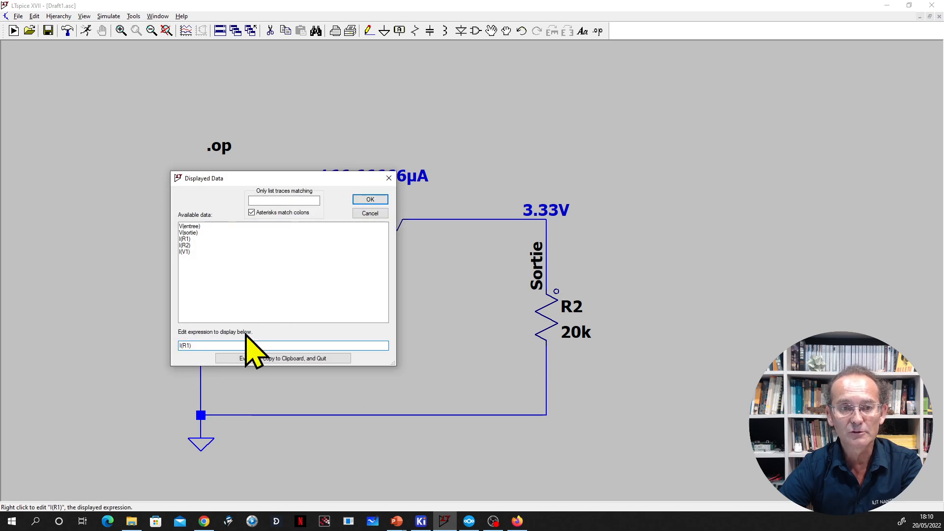
pyautogui.click(222, 345)
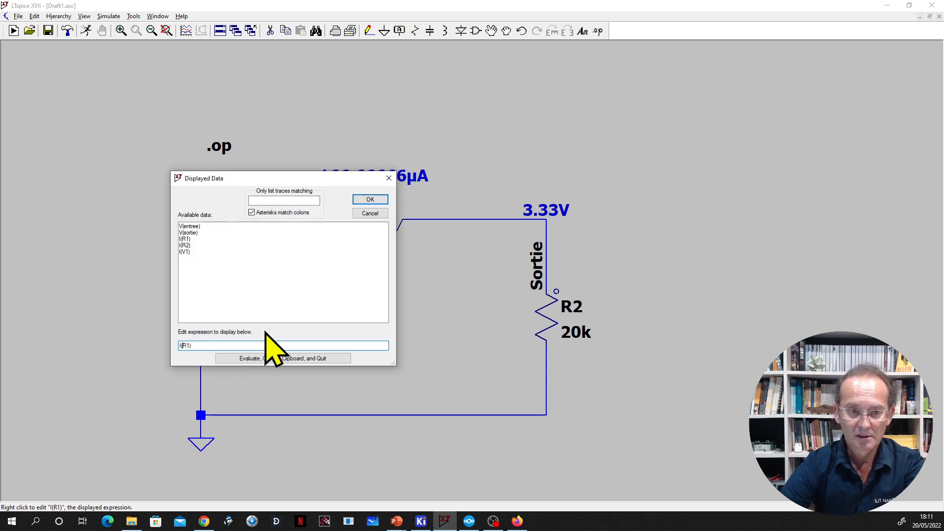
pyautogui.write('round(I(R1)')
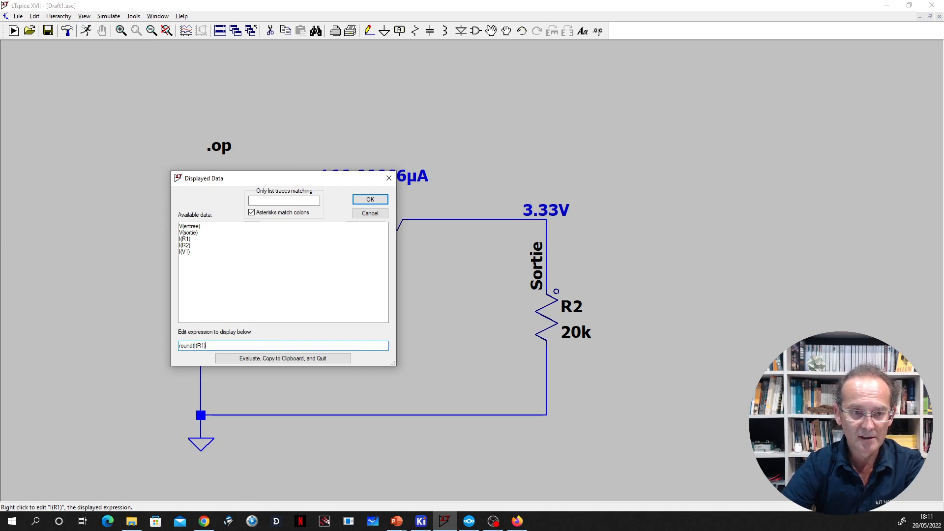
pyautogui.write('*1e6')
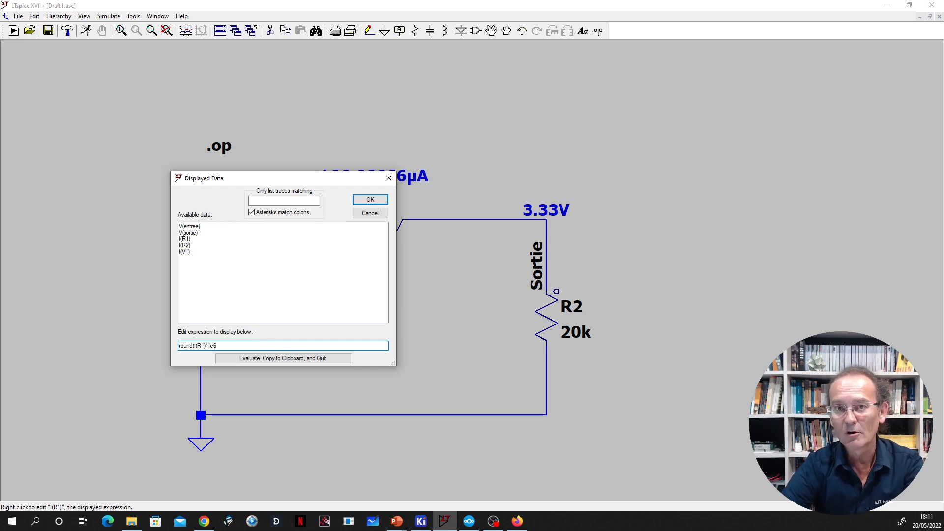
pyautogui.press('BackSpace')
pyautogui.write('8')
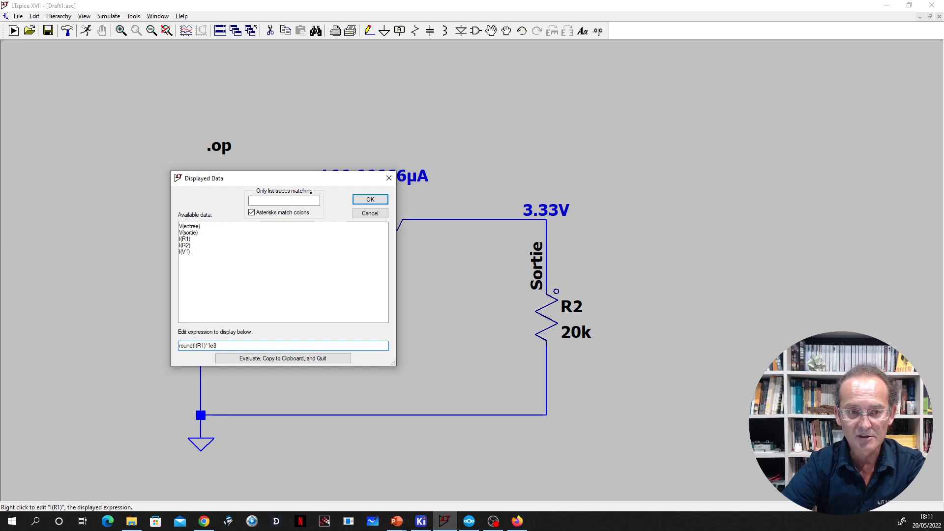
pyautogui.write(')/1e8')
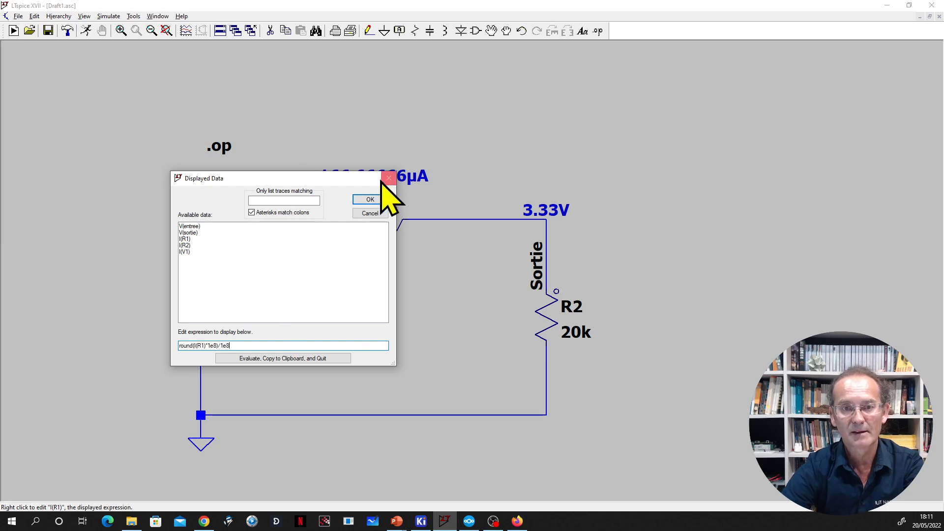
pyautogui.click(374, 200)
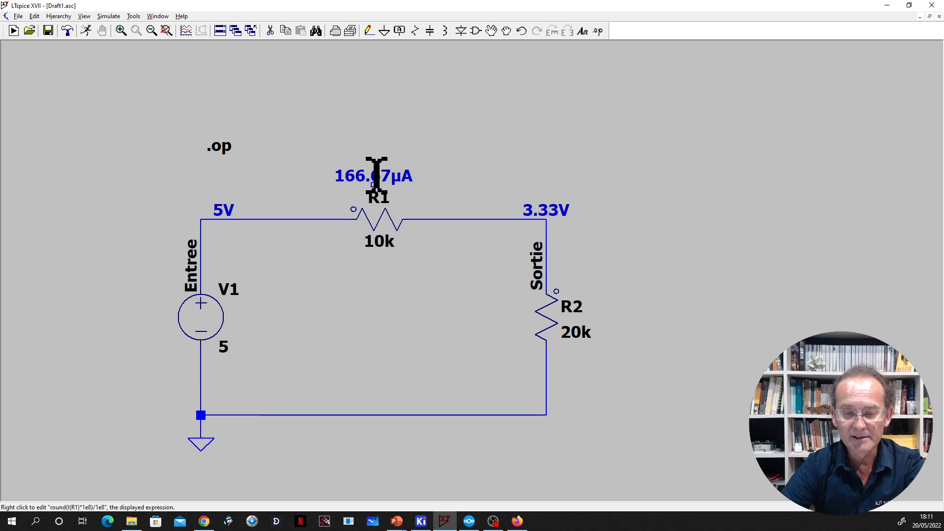
# Move the R1 current label just above the wire between V1 and R1, and rerun the operating point simulation.
pyautogui.click(491, 30)
pyautogui.click(379, 175)
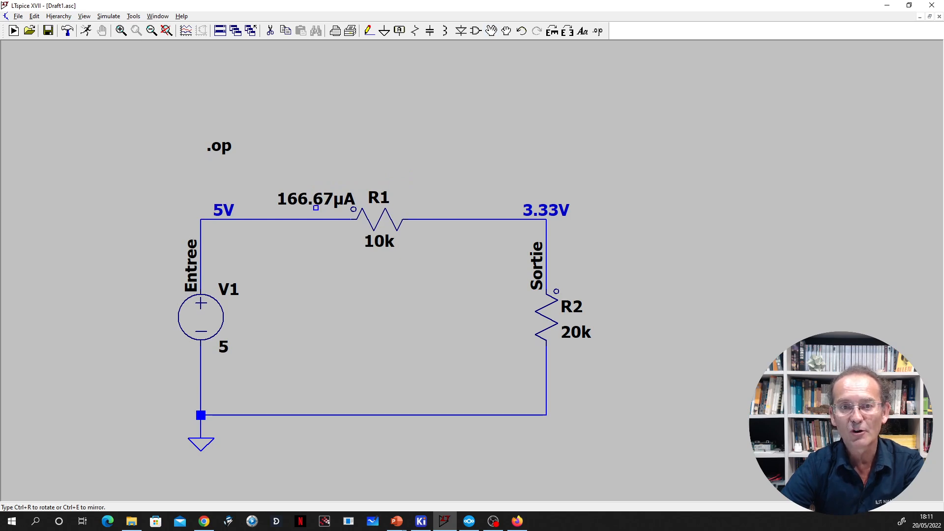
pyautogui.click(315, 198)
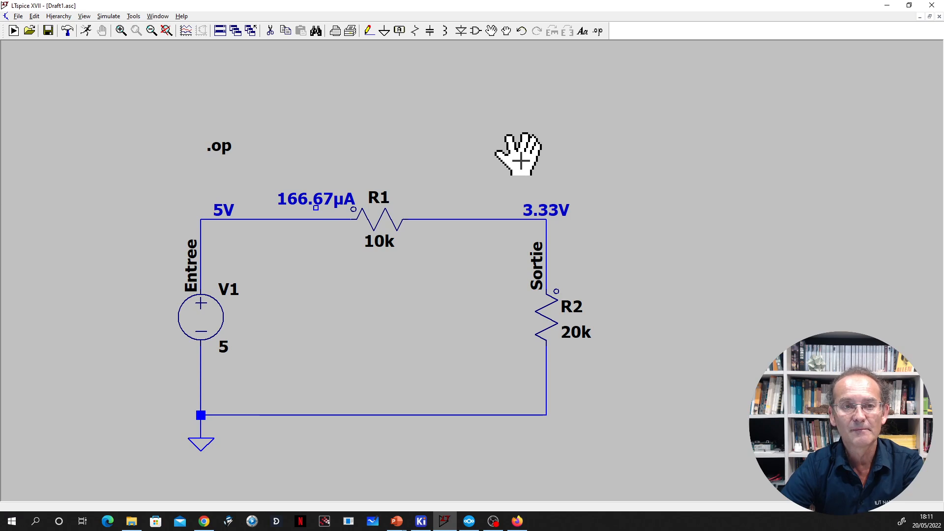
pyautogui.click(86, 30)
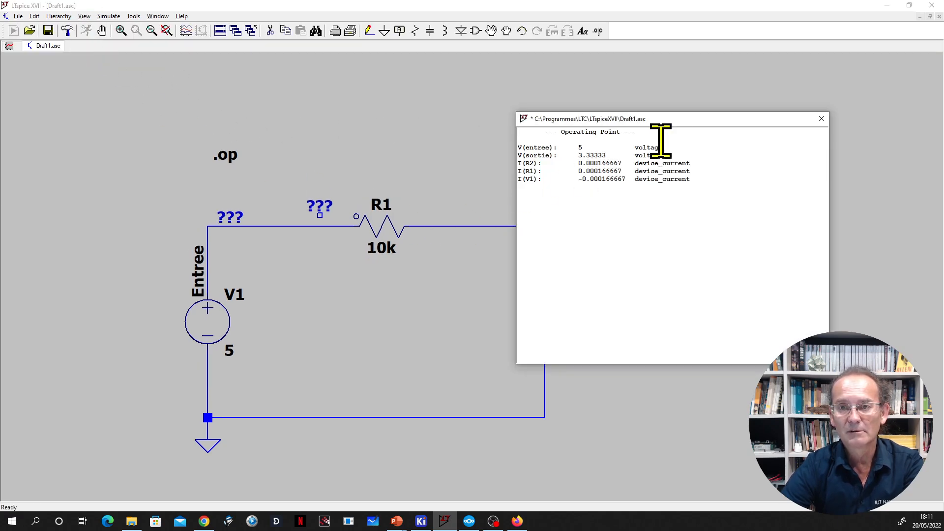
pyautogui.click(821, 119)
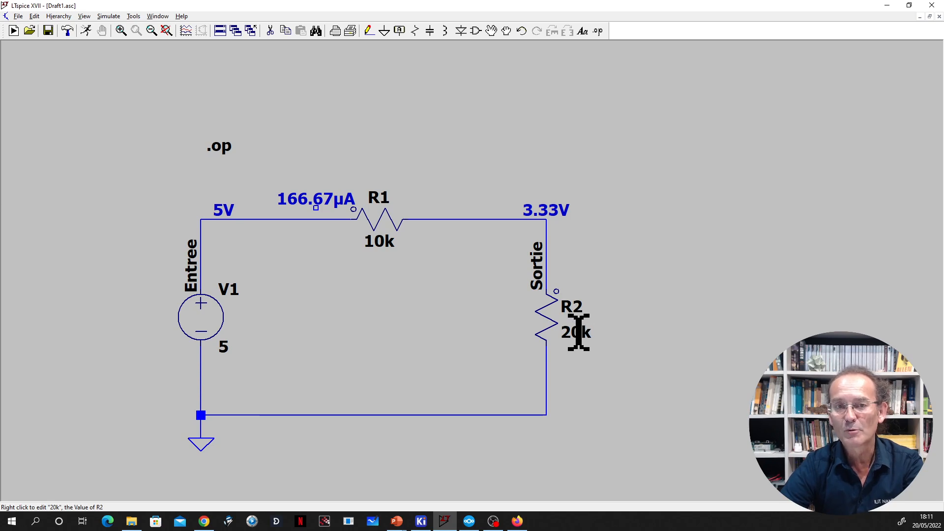
# Set R2 to 90k and rerun the operating point simulation, closing the results to refresh the schematic labels.
pyautogui.rightClick(578, 332)
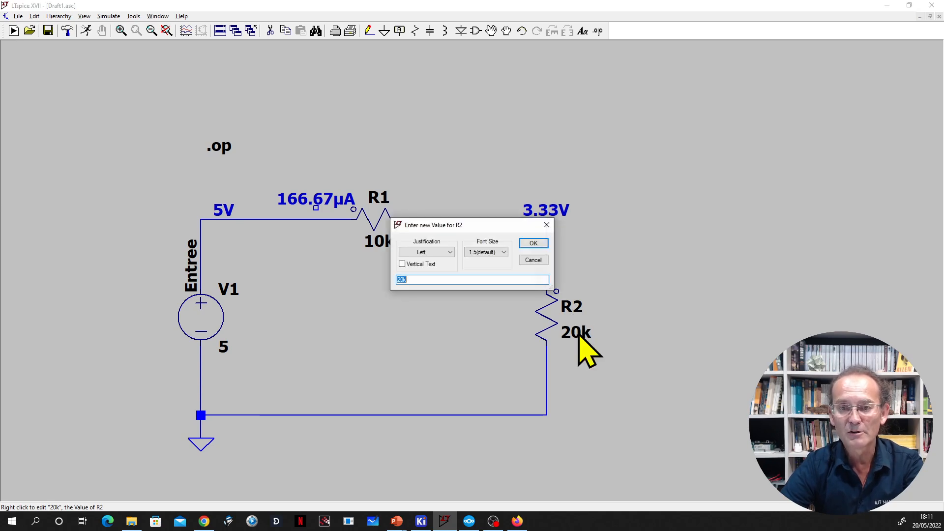
pyautogui.press('Left')
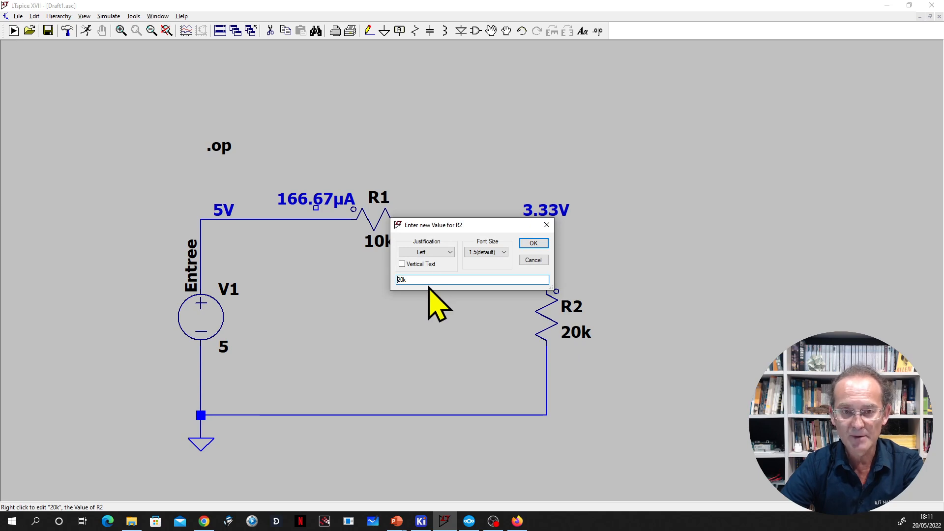
pyautogui.press('Delete')
pyautogui.write('1')
pyautogui.hotkey('shift', 'Left')
pyautogui.write('9')
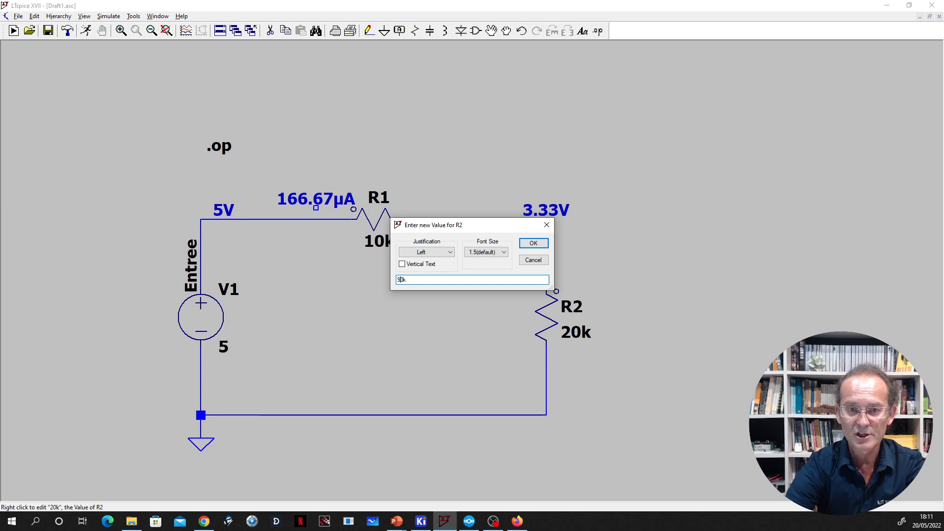
pyautogui.press('Return')
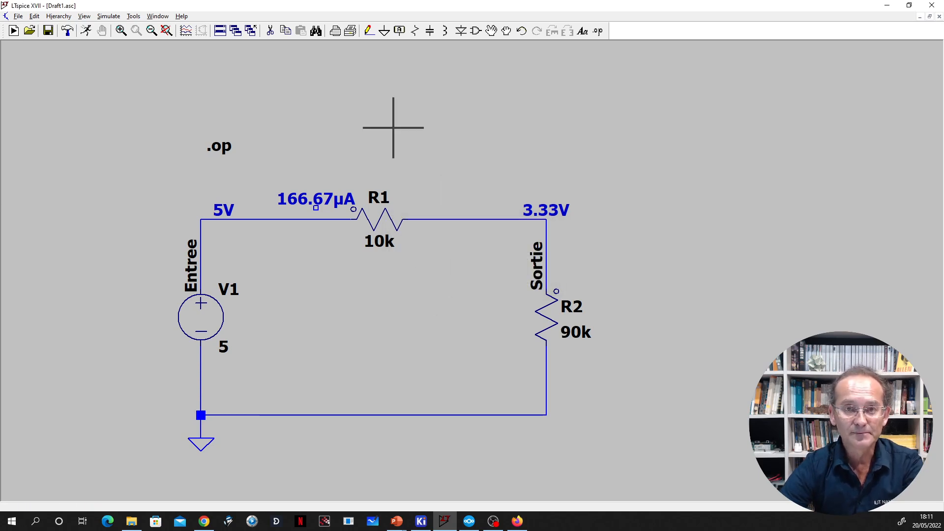
pyautogui.click(86, 31)
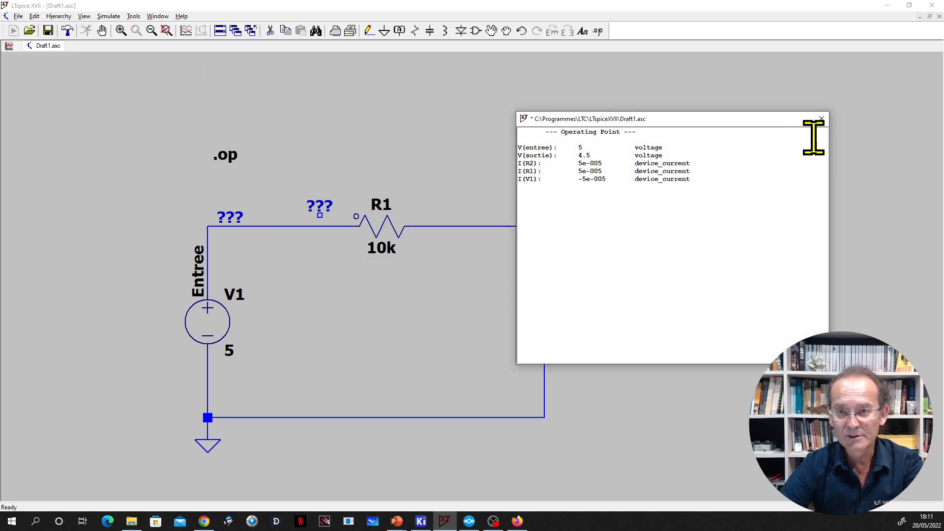
pyautogui.click(821, 118)
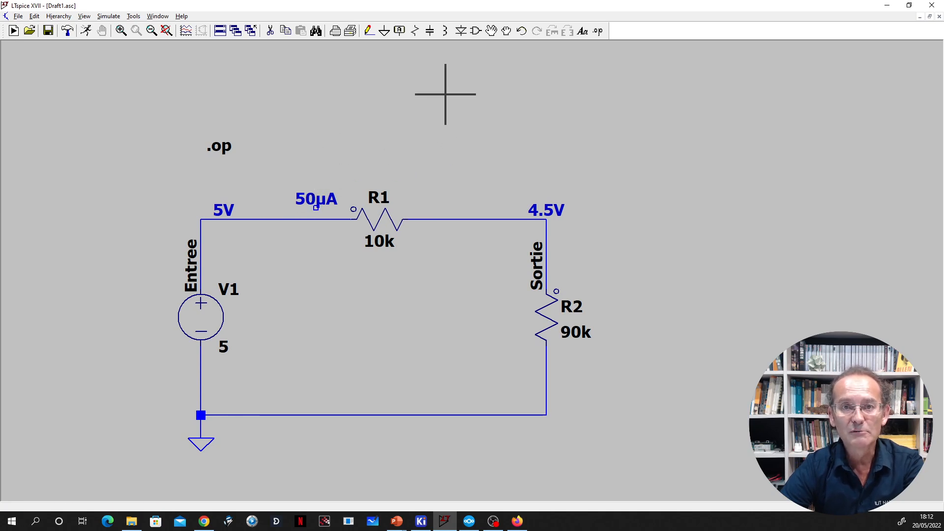
# Draw a small arrowhead from two lines on the wire just before R1, pointing toward the resistor.
pyautogui.rightClick(384, 84)
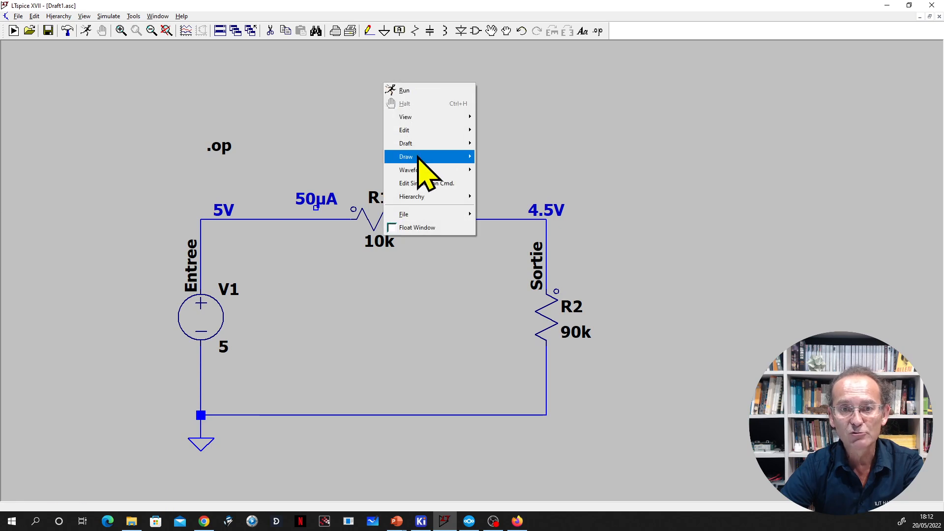
pyautogui.moveTo(445, 157)
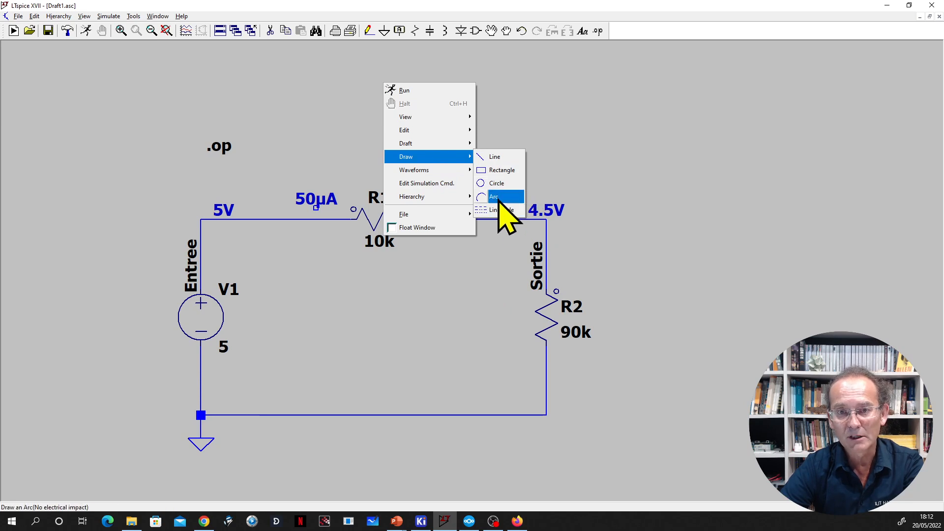
pyautogui.click(500, 157)
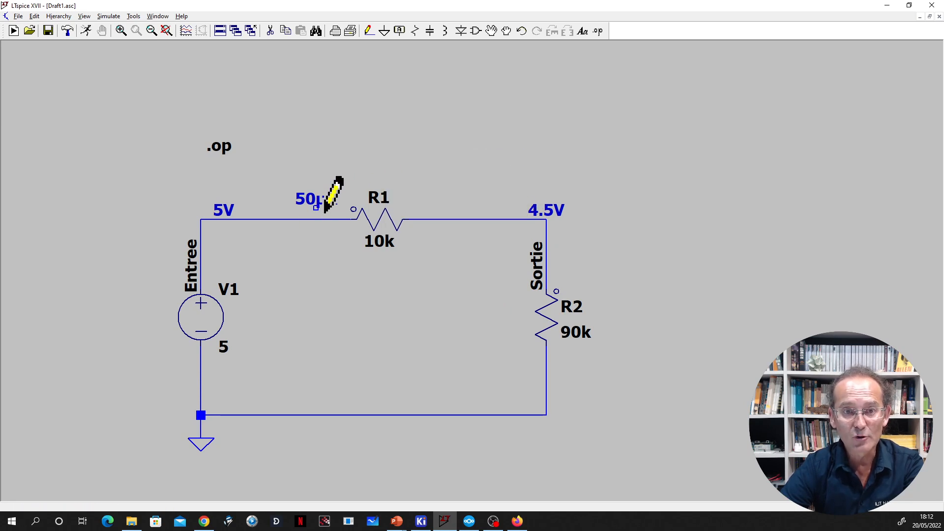
pyautogui.click(326, 208)
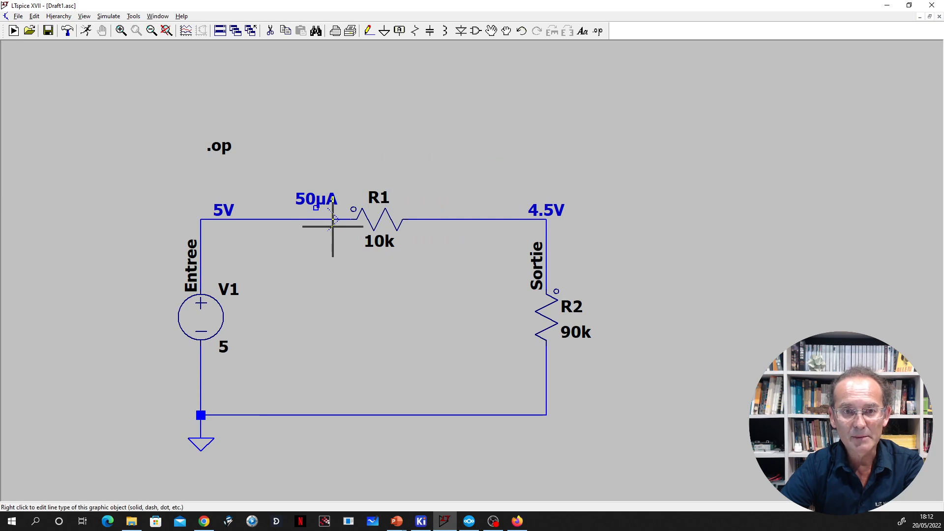
# Change the line style of both arrowhead strokes before R1 to dash-dot.
pyautogui.rightClick(333, 227)
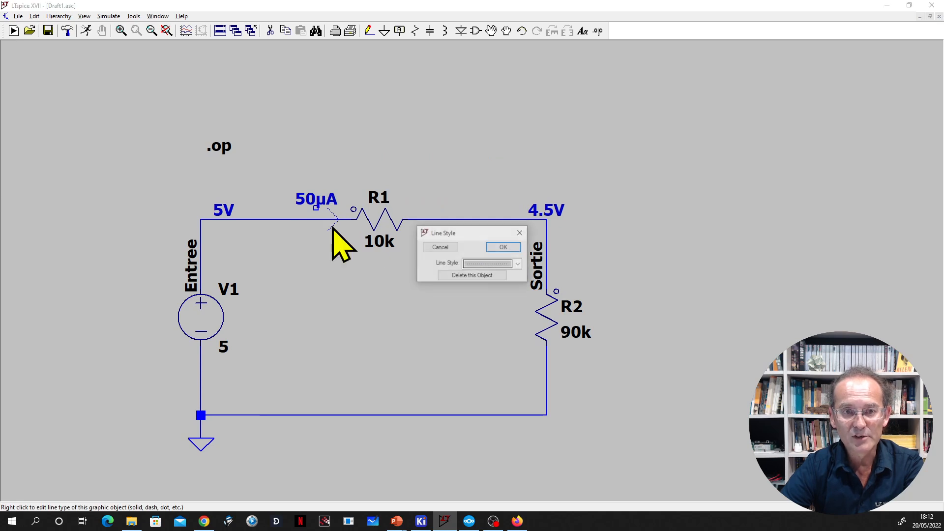
pyautogui.click(516, 266)
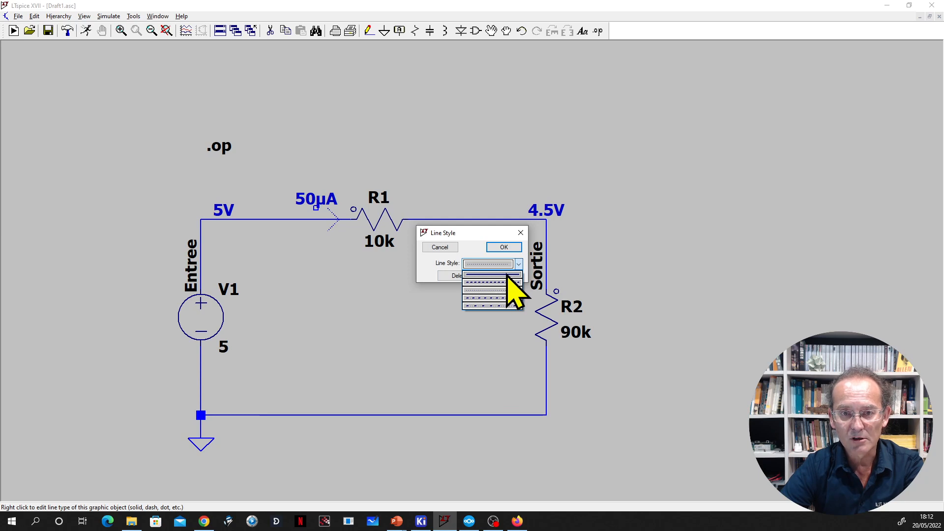
pyautogui.click(502, 297)
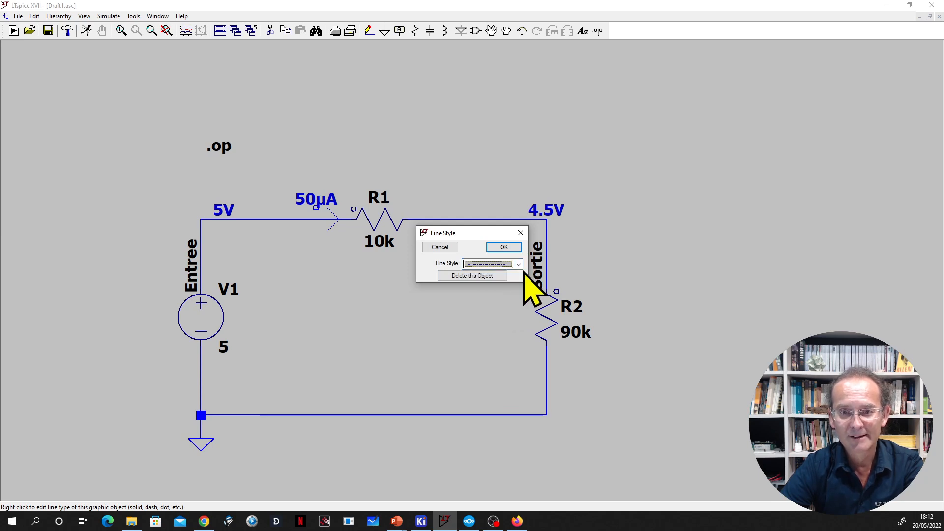
pyautogui.click(506, 248)
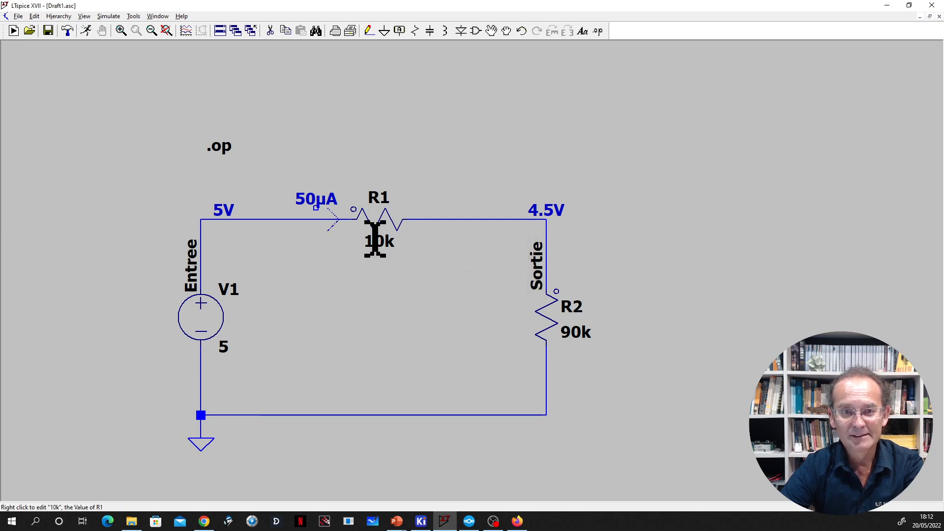
pyautogui.rightClick(332, 222)
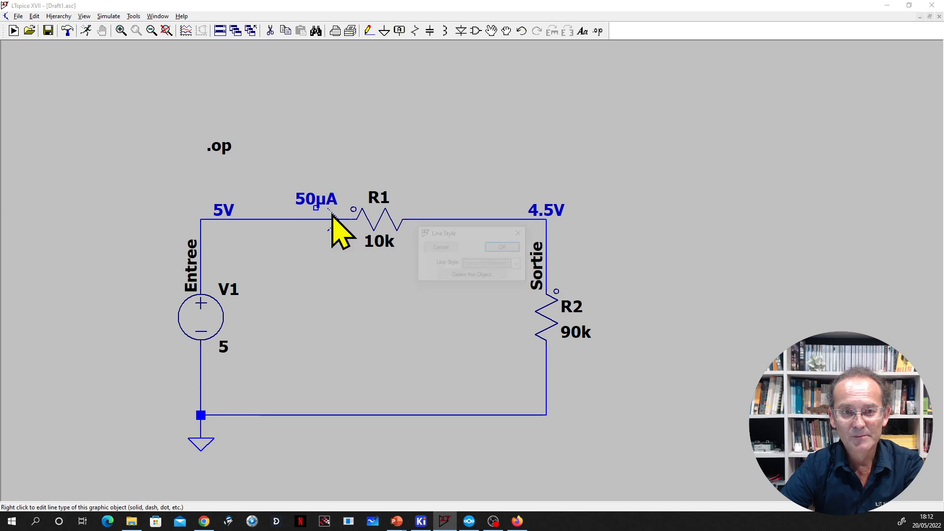
pyautogui.click(483, 265)
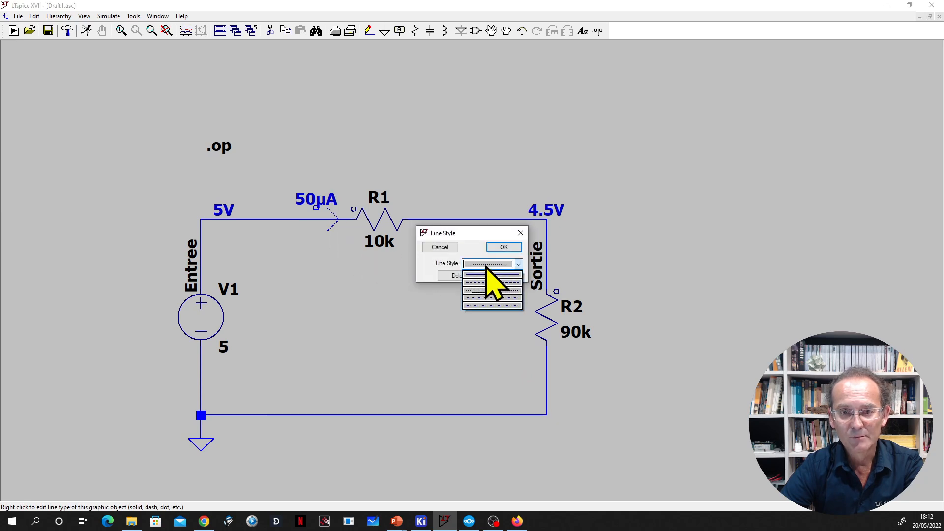
pyautogui.click(488, 298)
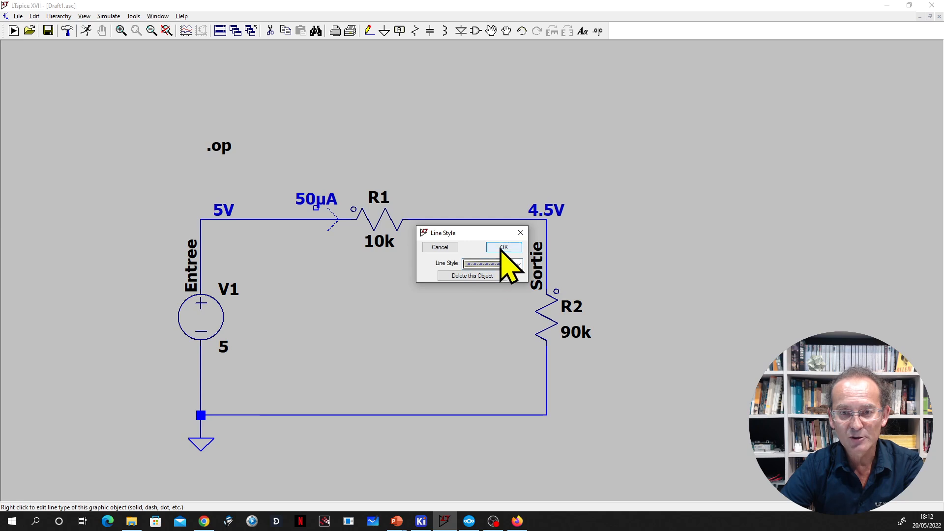
pyautogui.click(503, 248)
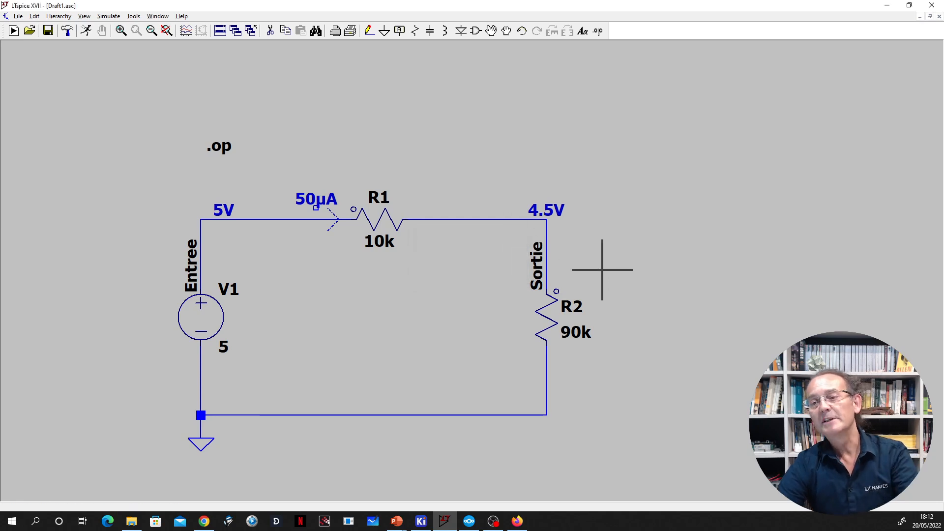